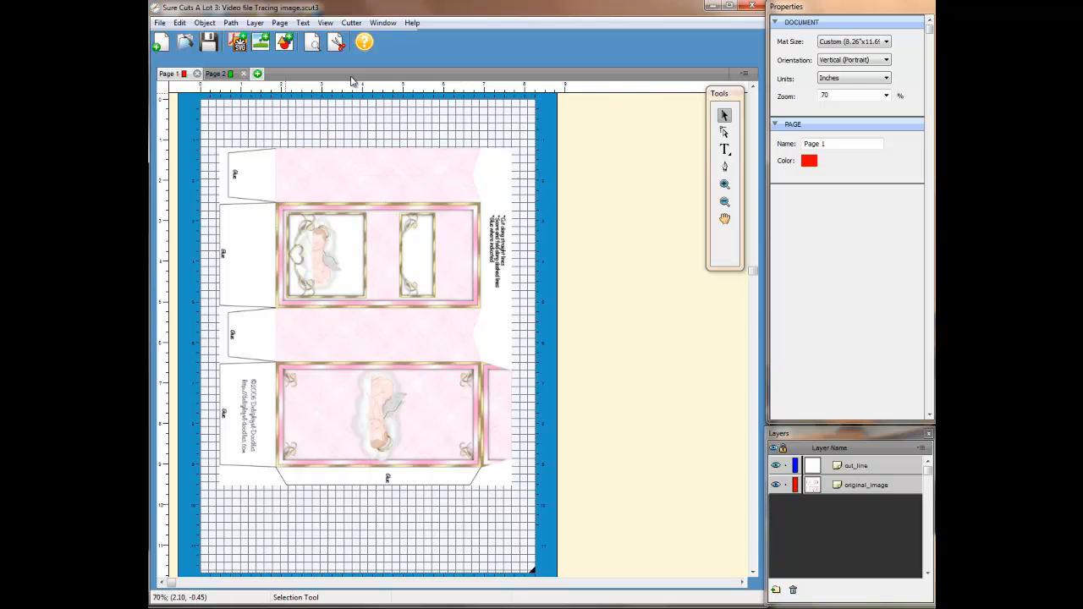
# Step: Open the Silver Bullet cut settings and start the Print and Cut procedure for the box template
pyautogui.click(360, 25)
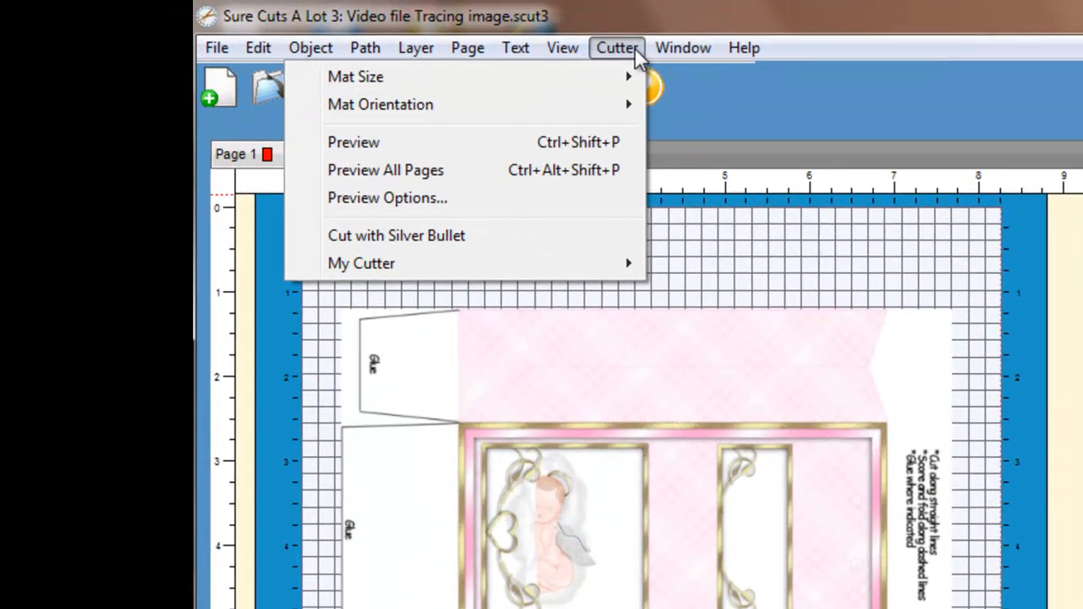
pyautogui.moveTo(382, 22)
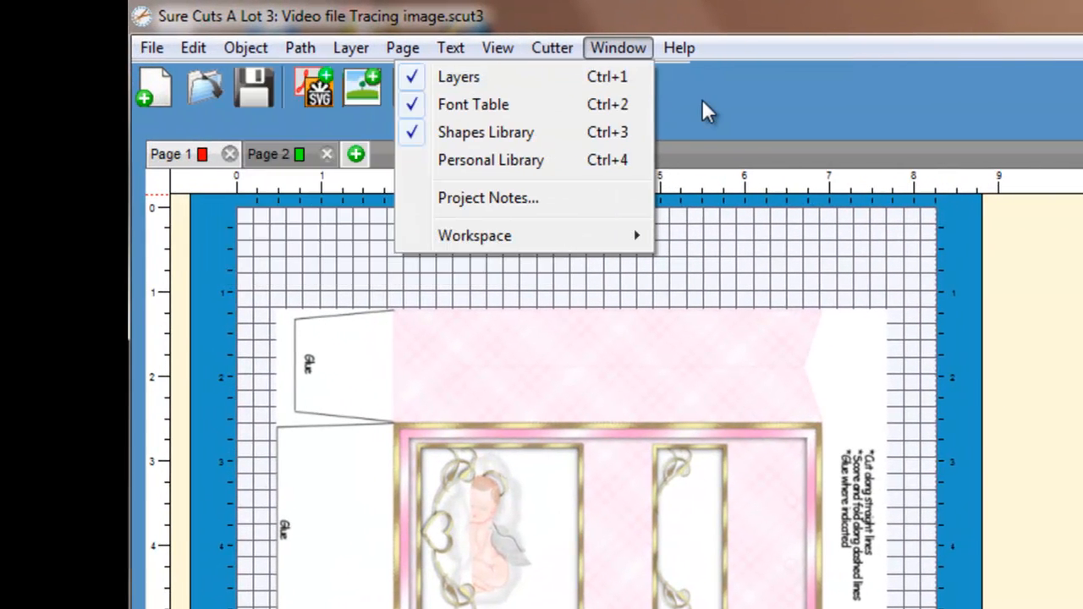
pyautogui.moveTo(144, 50)
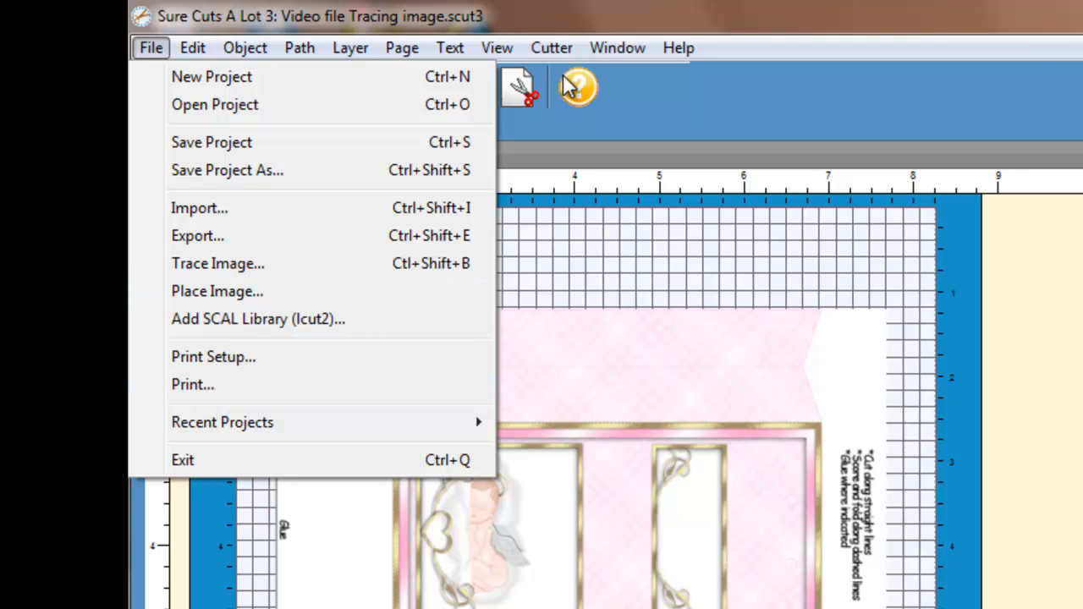
pyautogui.moveTo(552, 48)
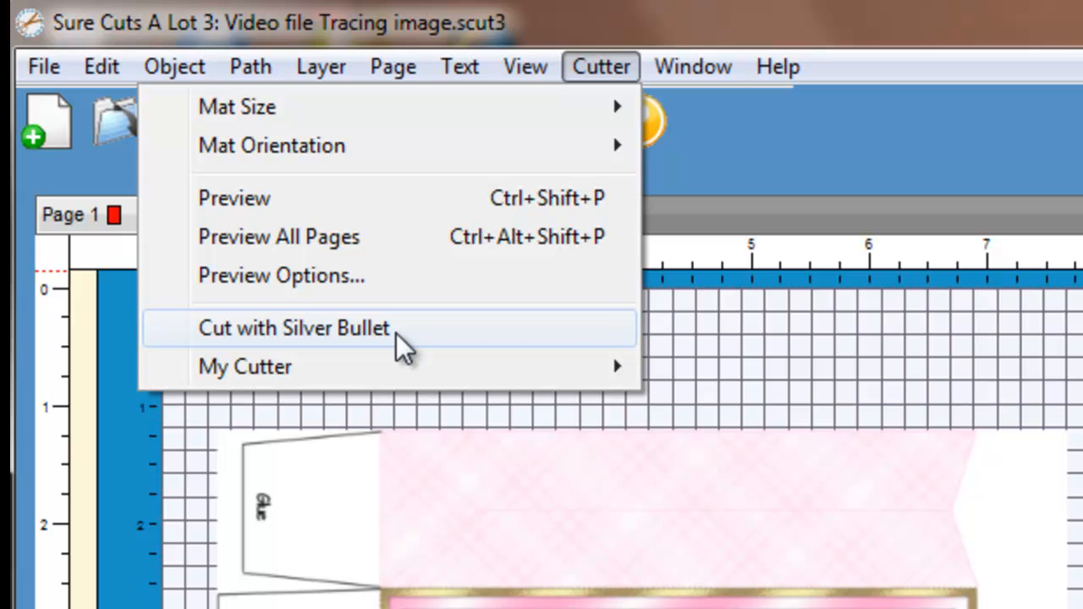
pyautogui.click(396, 329)
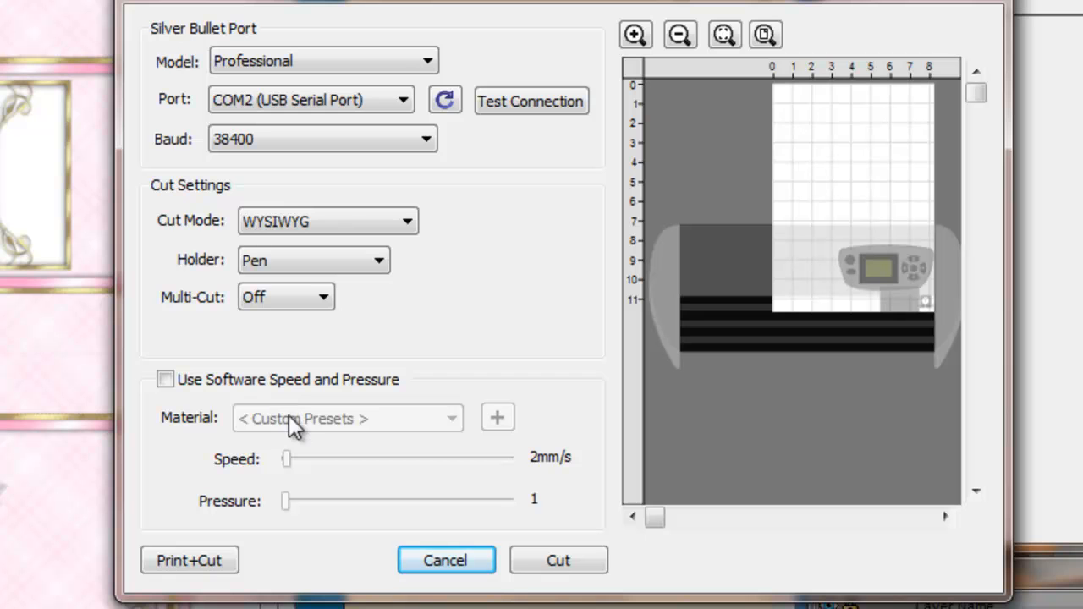
pyautogui.click(195, 560)
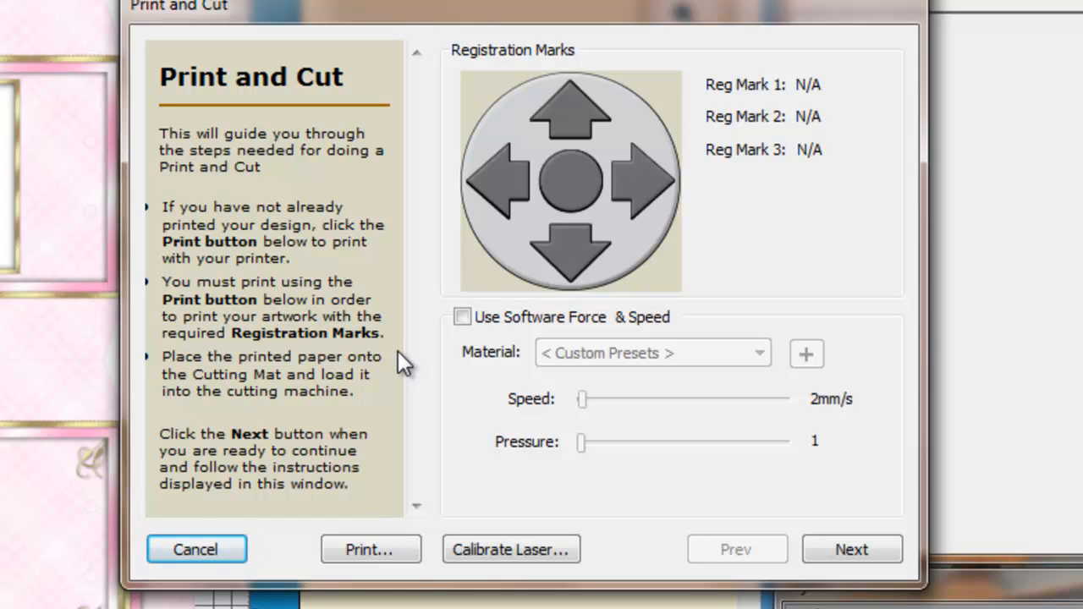
# Step: Print all pages of the template with registration marks on the Canon iP6600D through the print preview
pyautogui.click(367, 551)
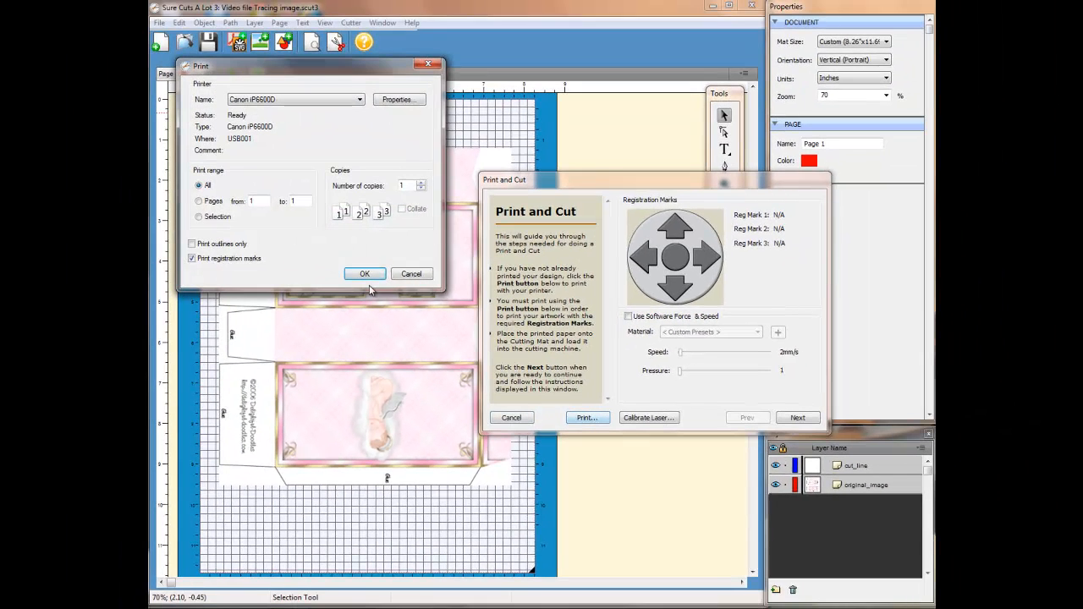
pyautogui.click(365, 274)
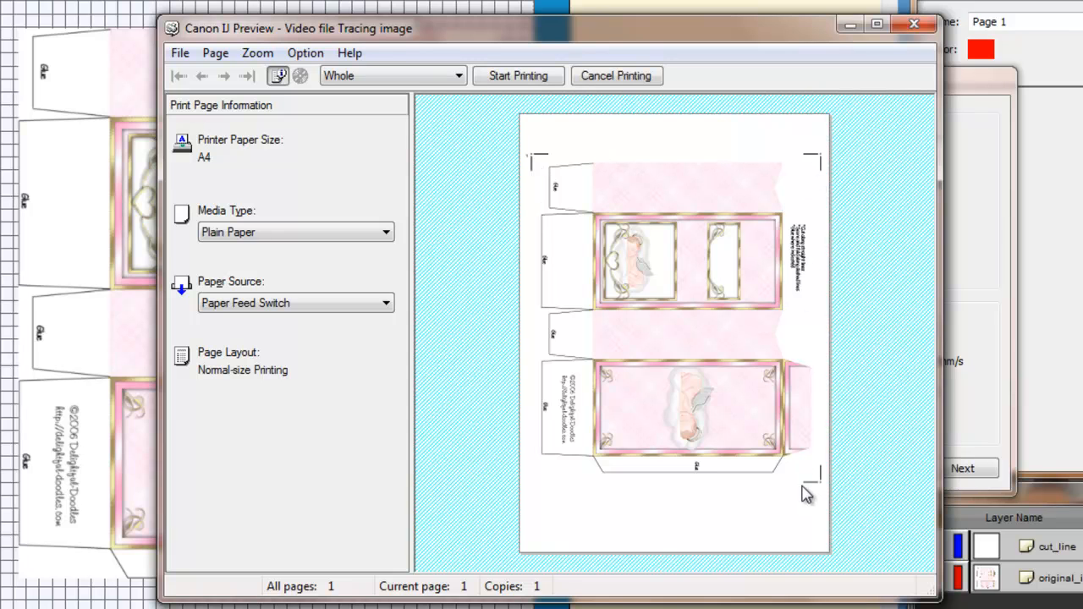
pyautogui.click(520, 76)
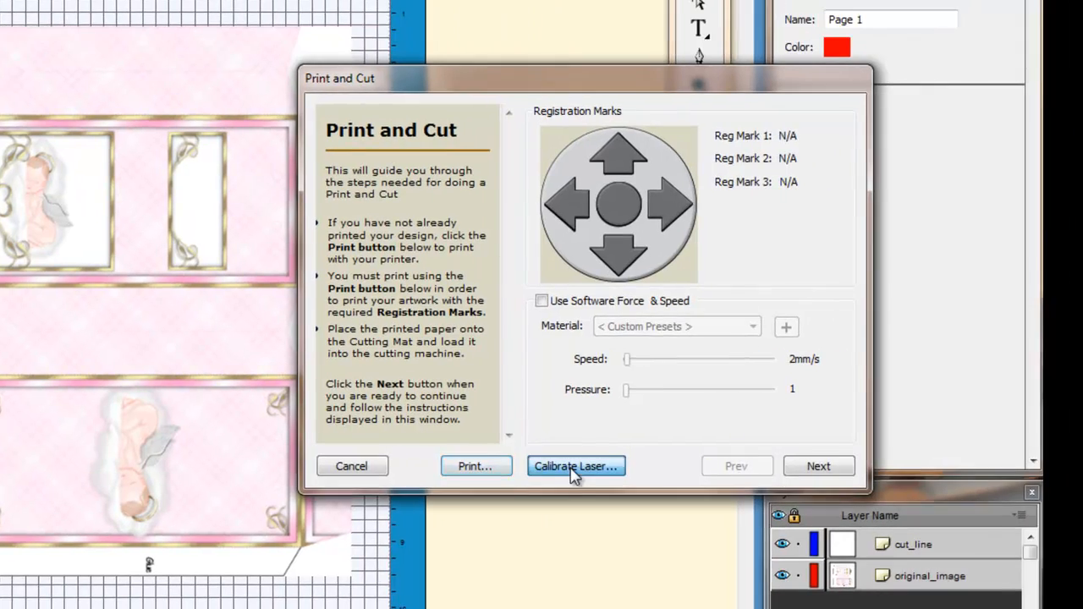
# Step: View the laser calibration's X and Y offset values in the Print and Cut setup and close them without saving
pyautogui.click(716, 469)
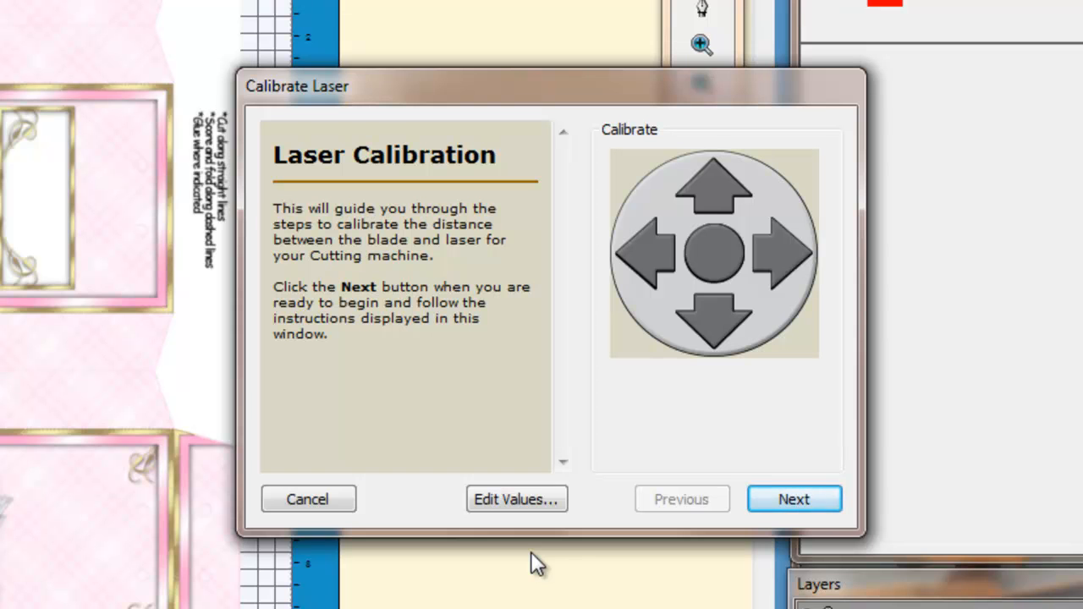
pyautogui.click(520, 499)
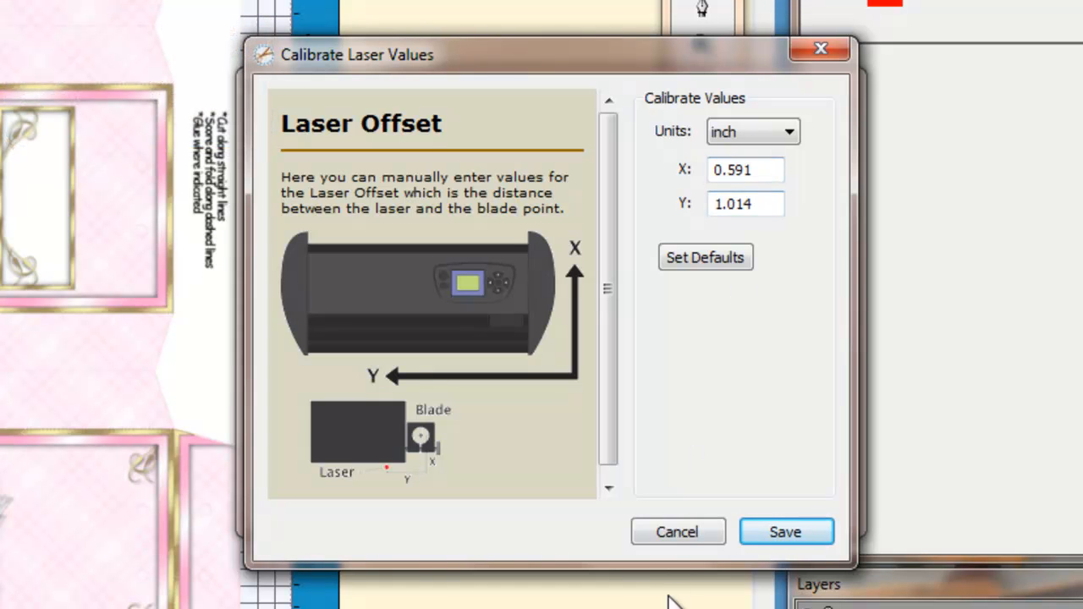
pyautogui.click(708, 531)
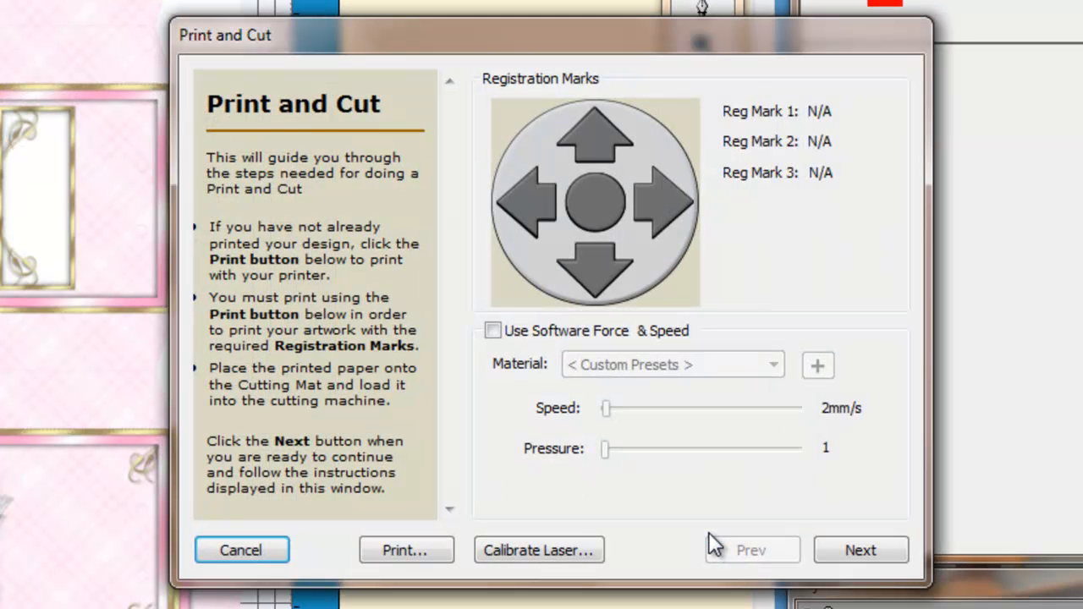
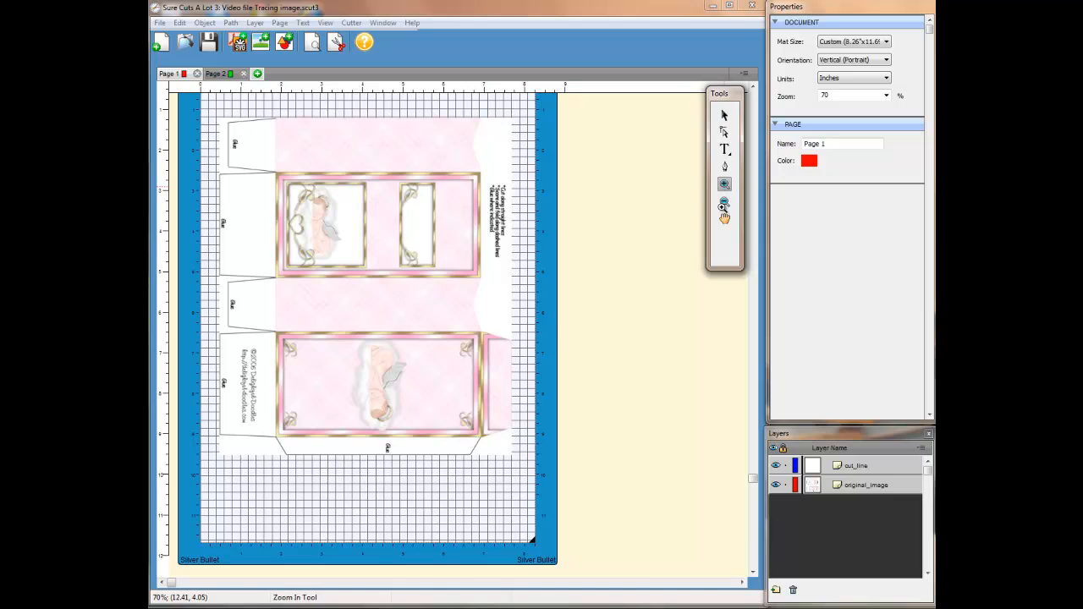
# Step: Draw a straight horizontal line about 4.14 inches long in the empty area below the box template
pyautogui.moveTo(257, 473); pyautogui.dragTo(508, 531)
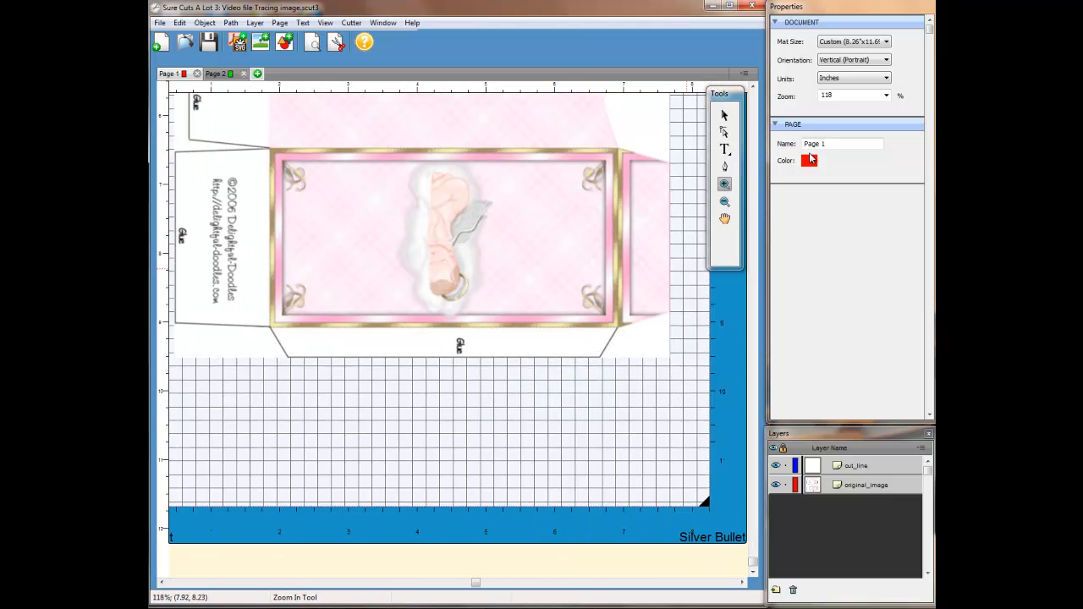
pyautogui.click(724, 167)
pyautogui.click(270, 149)
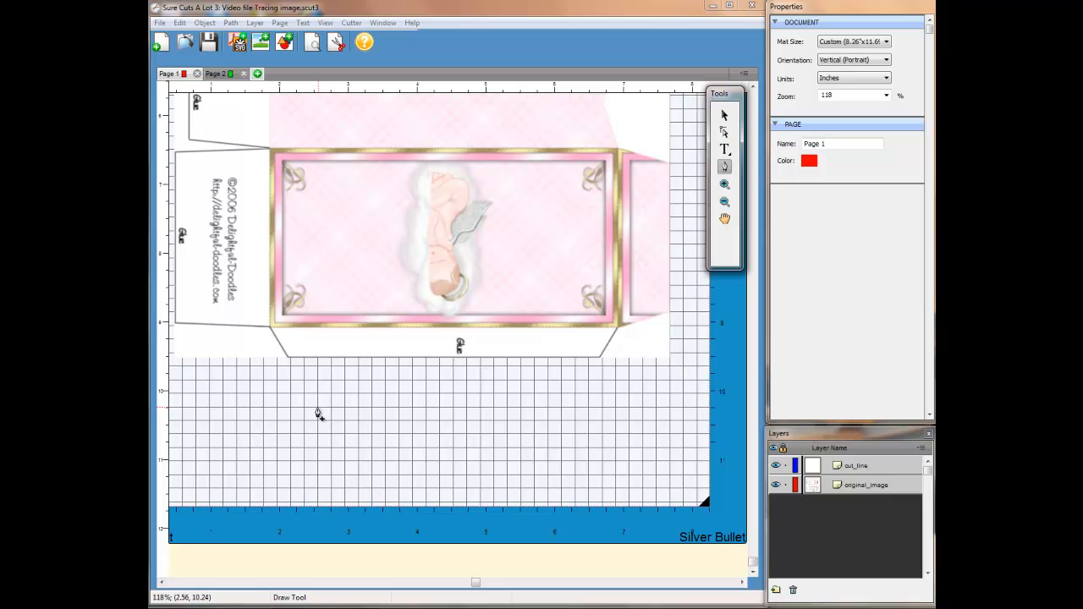
pyautogui.click(317, 408)
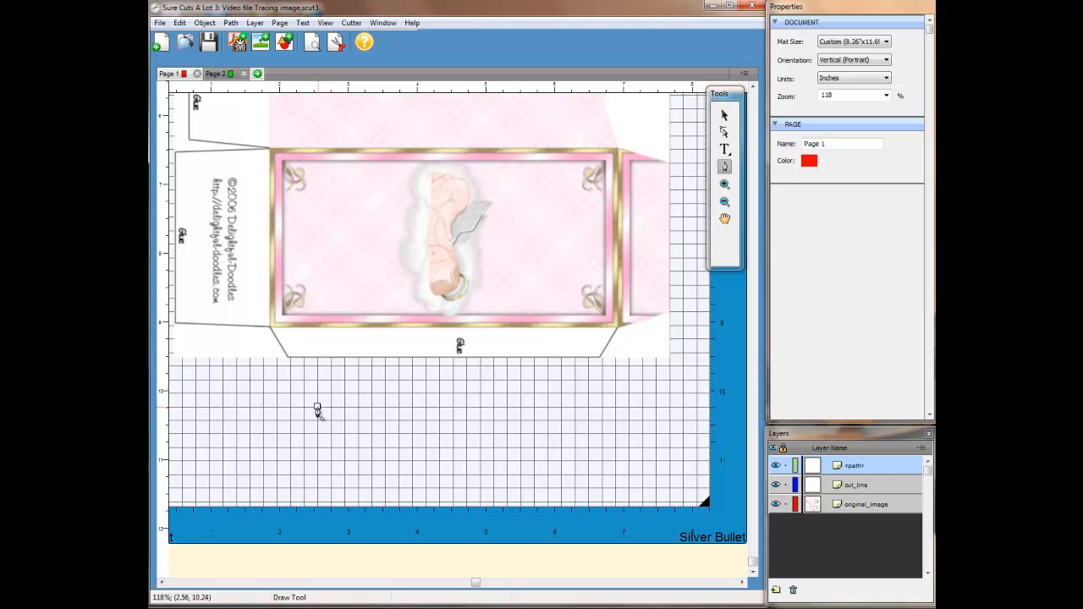
pyautogui.click(602, 408)
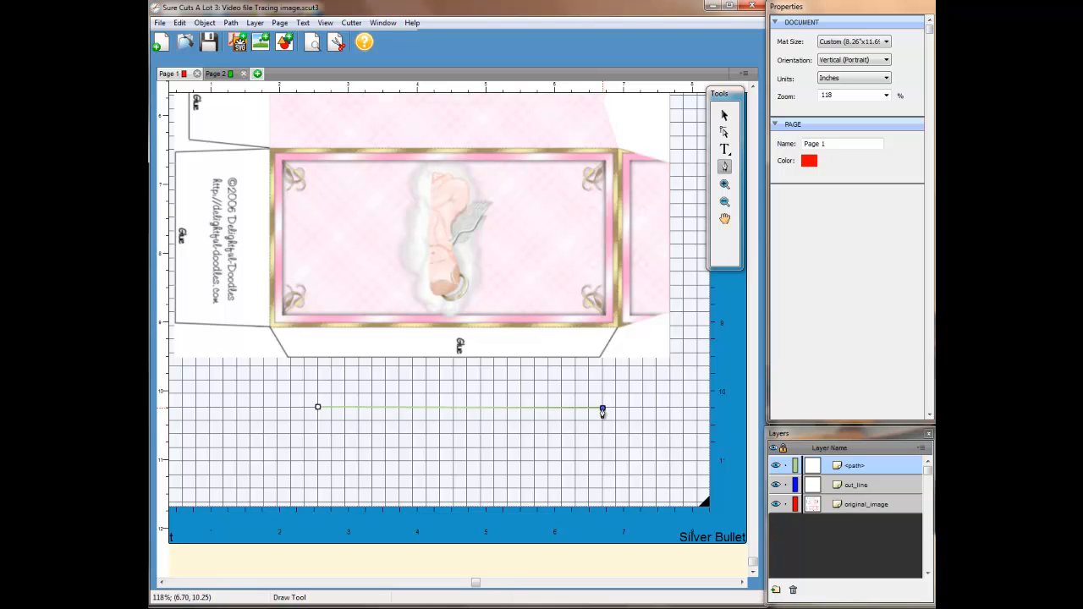
pyautogui.click(602, 409)
pyautogui.press('Escape')
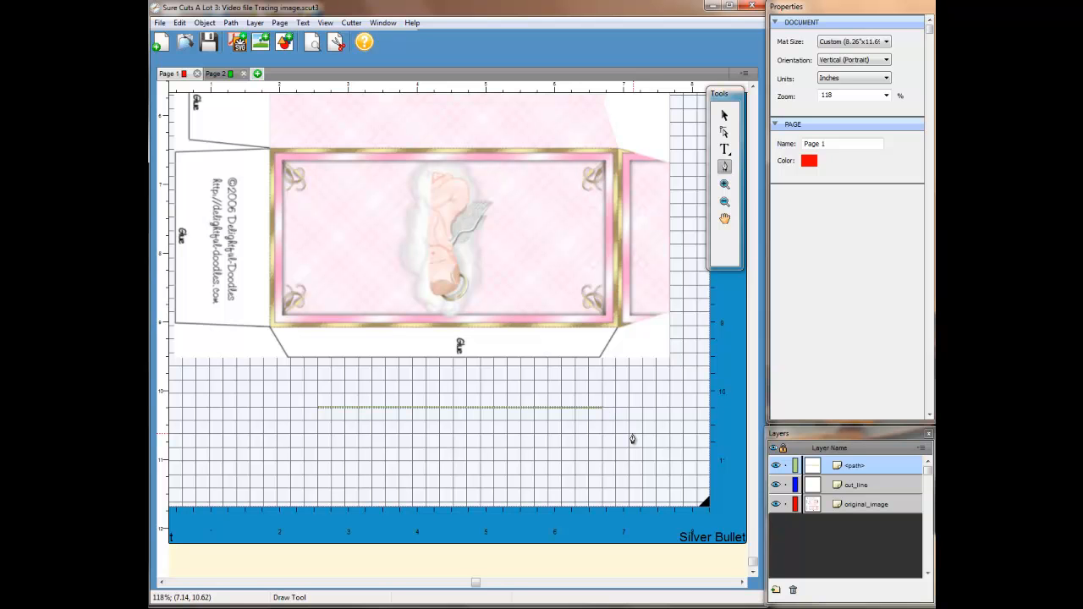
# Step: Remove the fill from the drawn line and give it a solid blue stroke
pyautogui.click(725, 115)
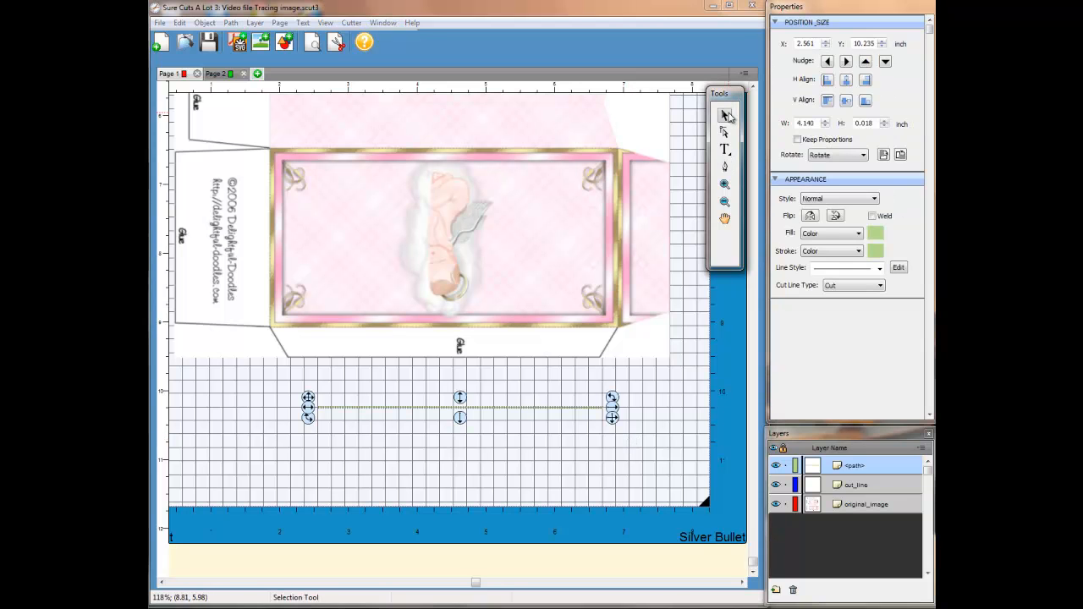
pyautogui.click(857, 234)
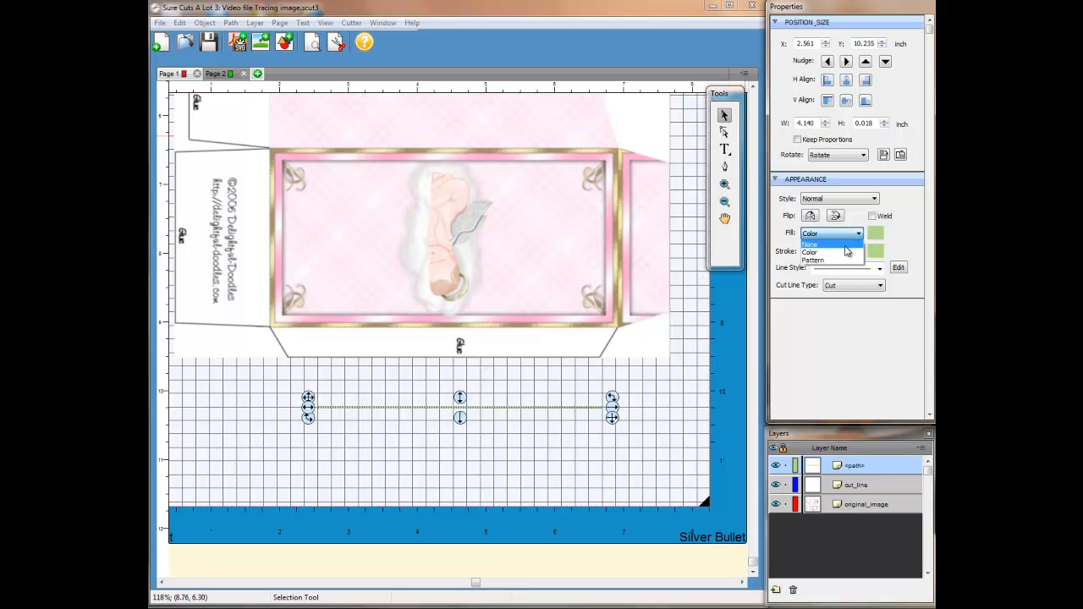
pyautogui.click(845, 245)
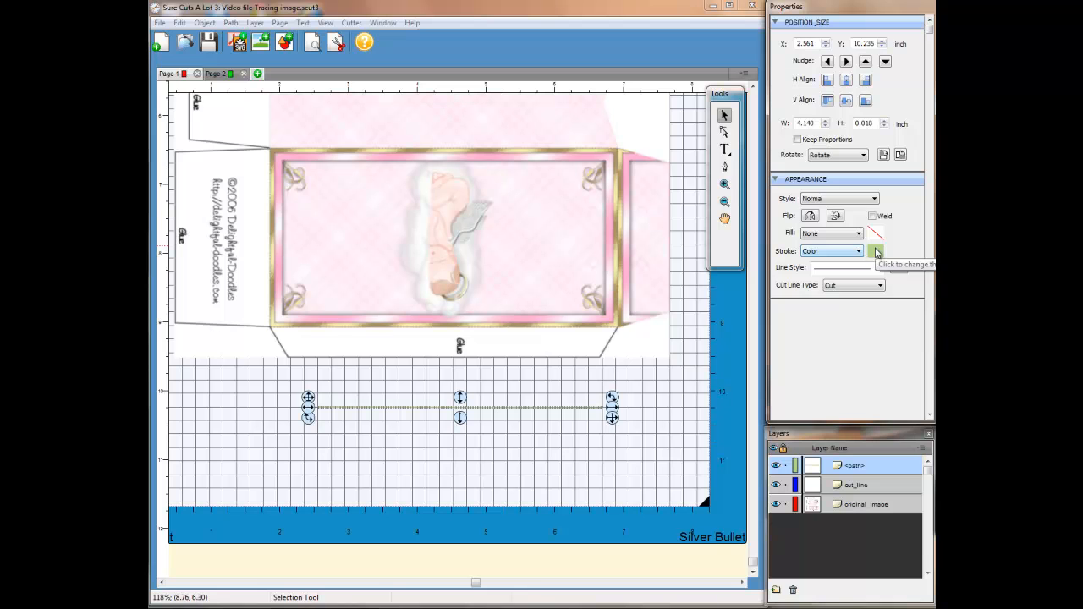
pyautogui.click(876, 251)
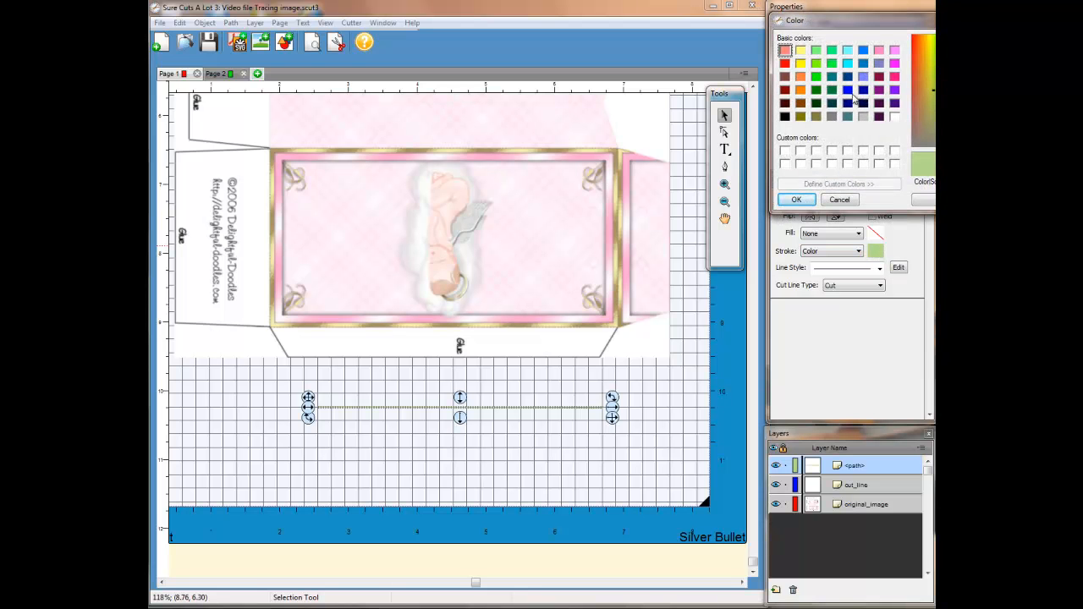
pyautogui.click(848, 91)
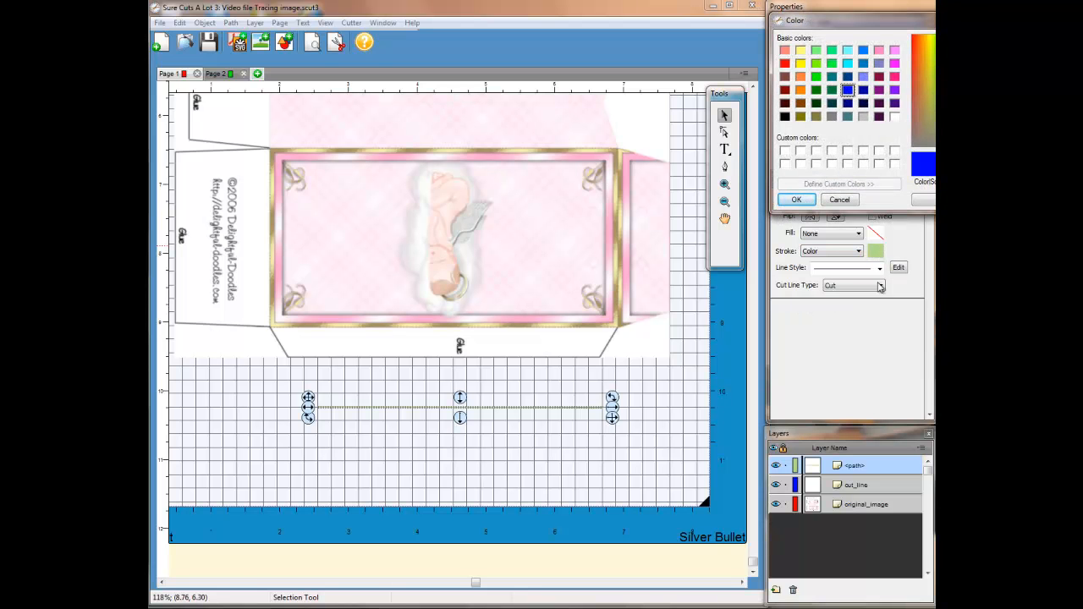
pyautogui.click(796, 200)
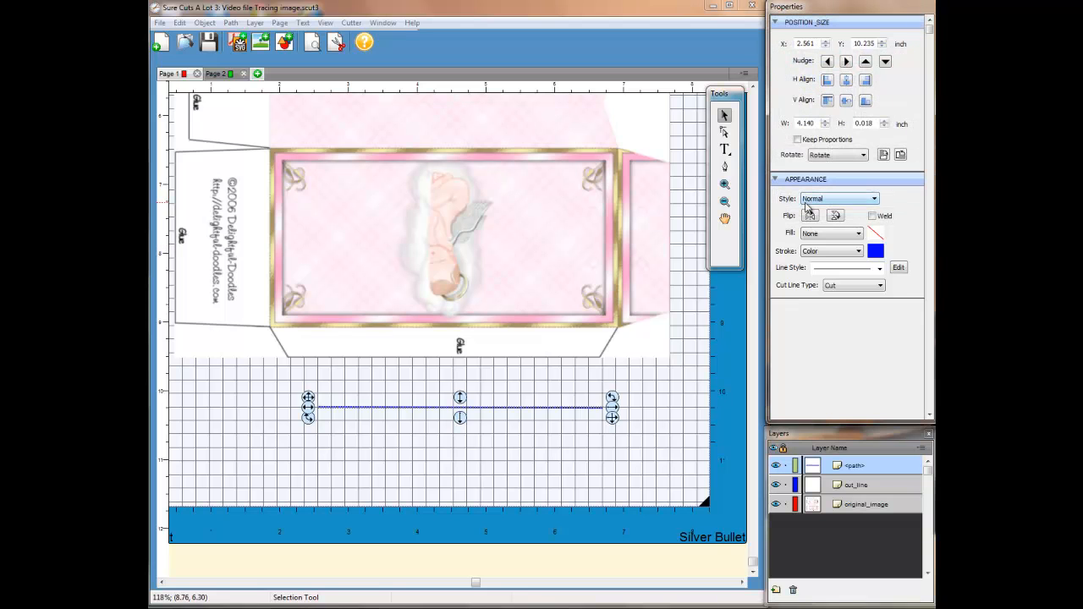
pyautogui.click(881, 269)
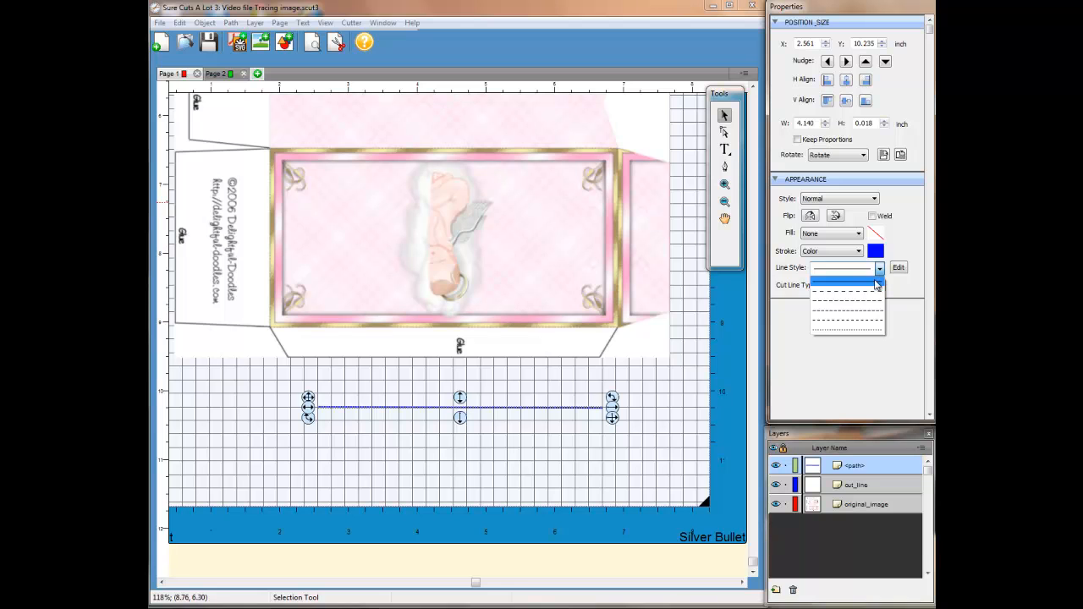
pyautogui.click(872, 292)
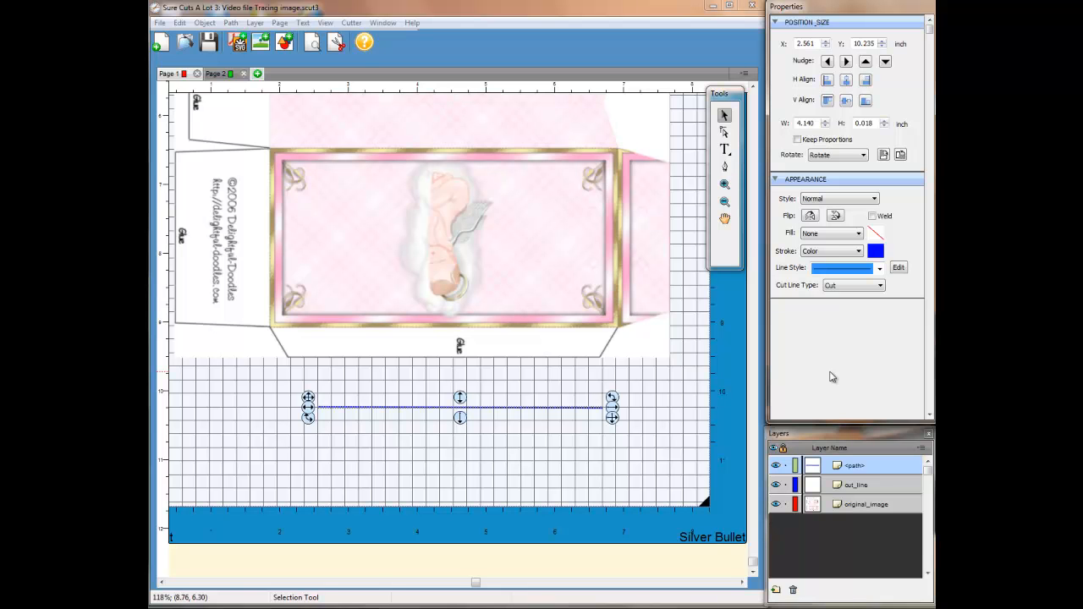
# Step: Lock the cut_line and original_image layers, leaving the drawn line's layer unlocked
pyautogui.moveTo(754, 566); pyautogui.dragTo(754, 480)
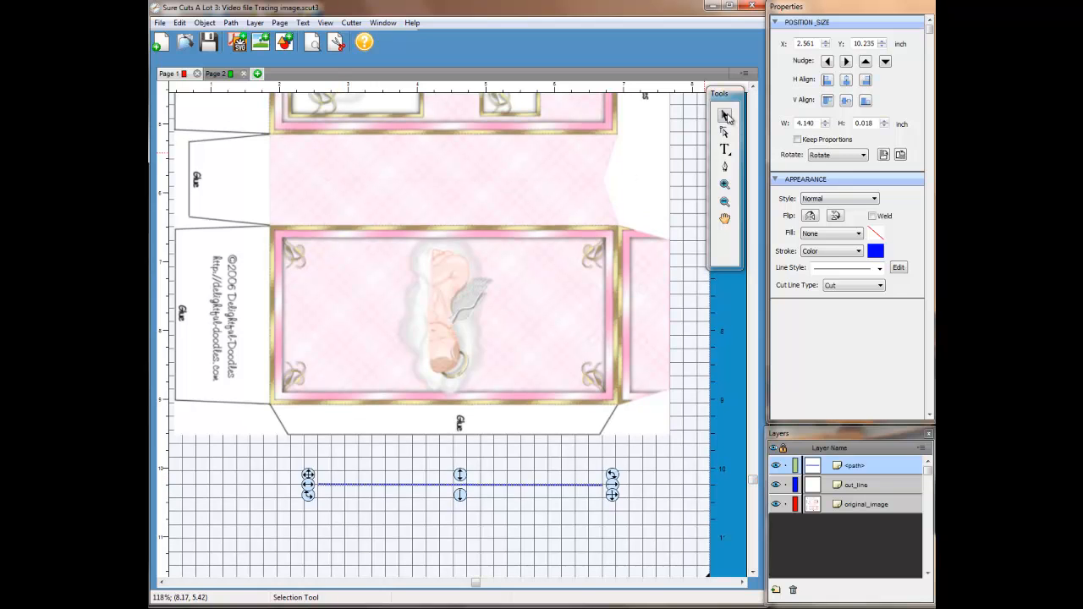
pyautogui.click(724, 116)
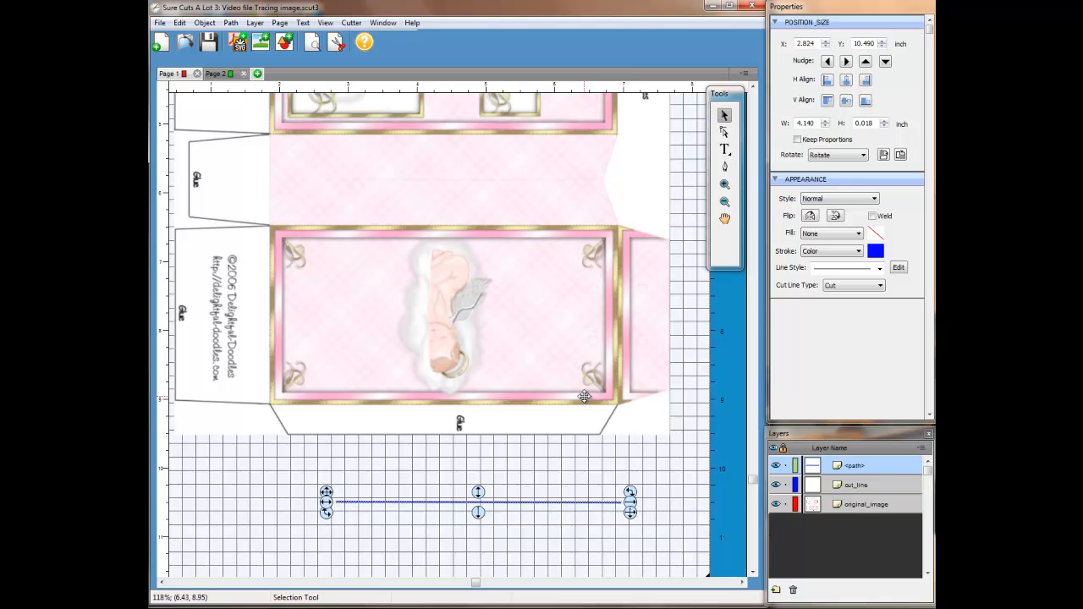
pyautogui.click(785, 486)
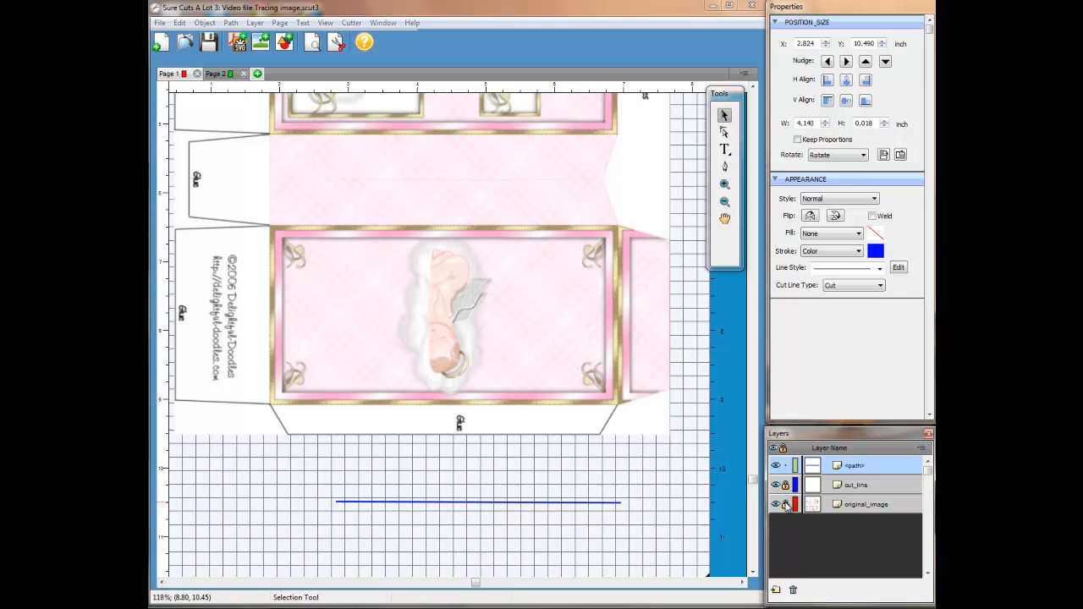
pyautogui.moveTo(512, 387); pyautogui.dragTo(524, 405)
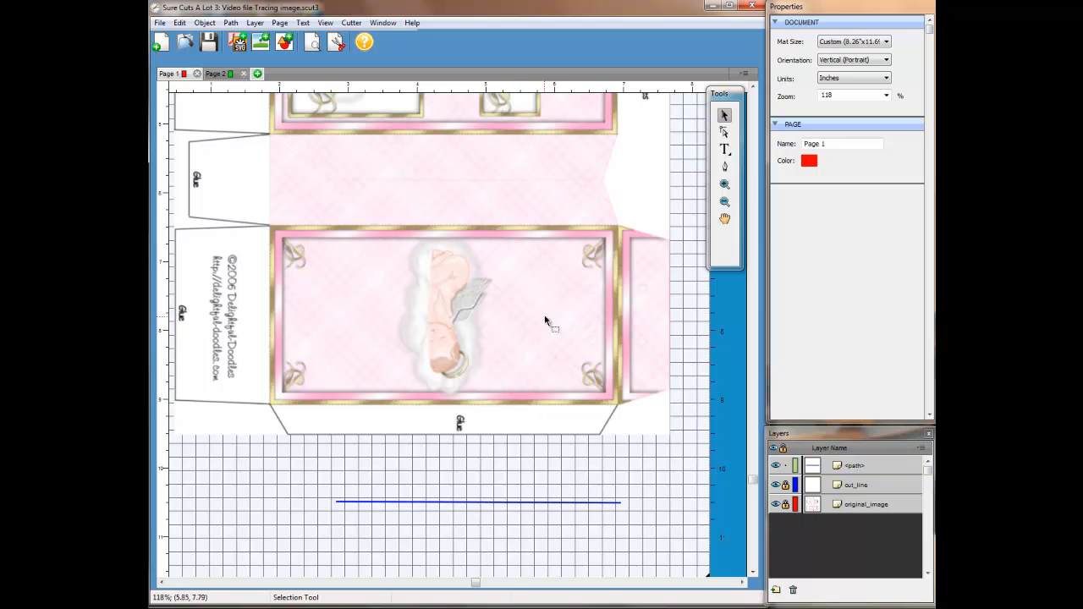
# Step: Change the blue line to a dashed style and move it onto the plain pink panel at about X 2.57, Y 5.82 inches
pyautogui.click(377, 503)
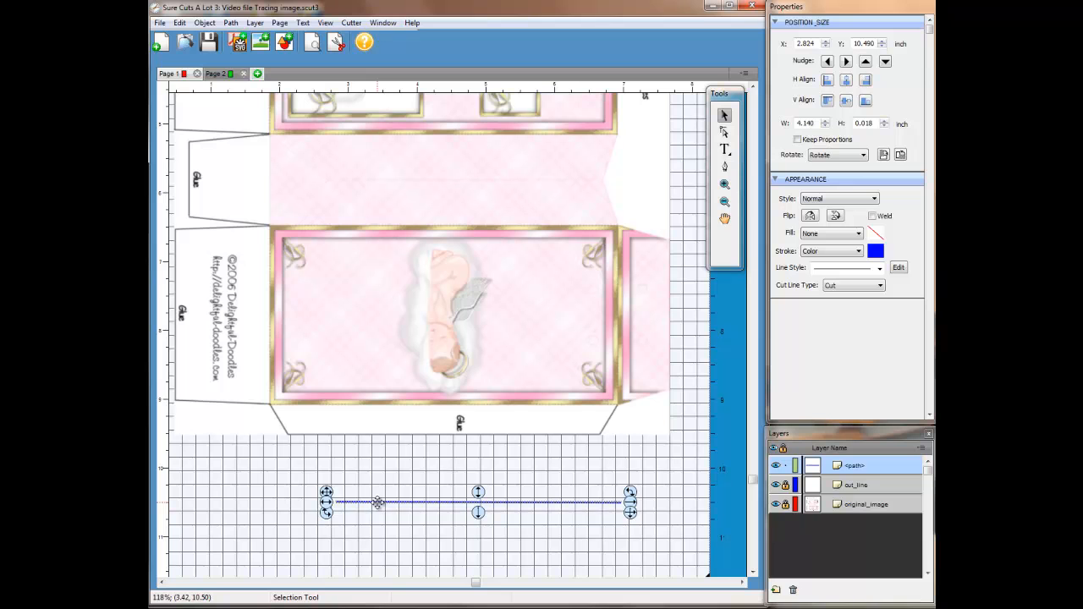
pyautogui.click(880, 268)
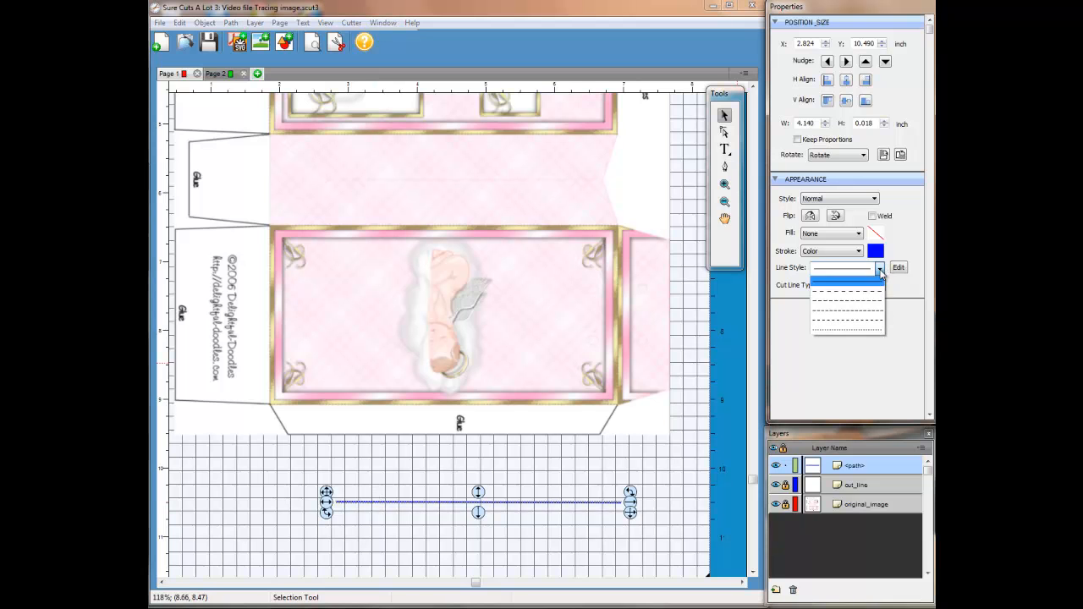
pyautogui.click(865, 298)
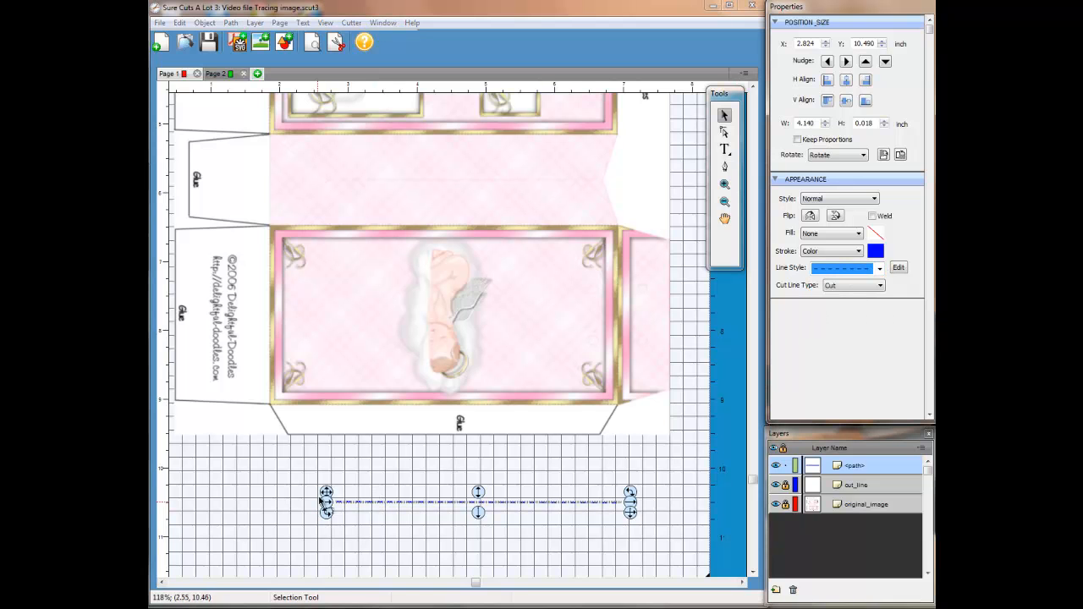
pyautogui.click(296, 495)
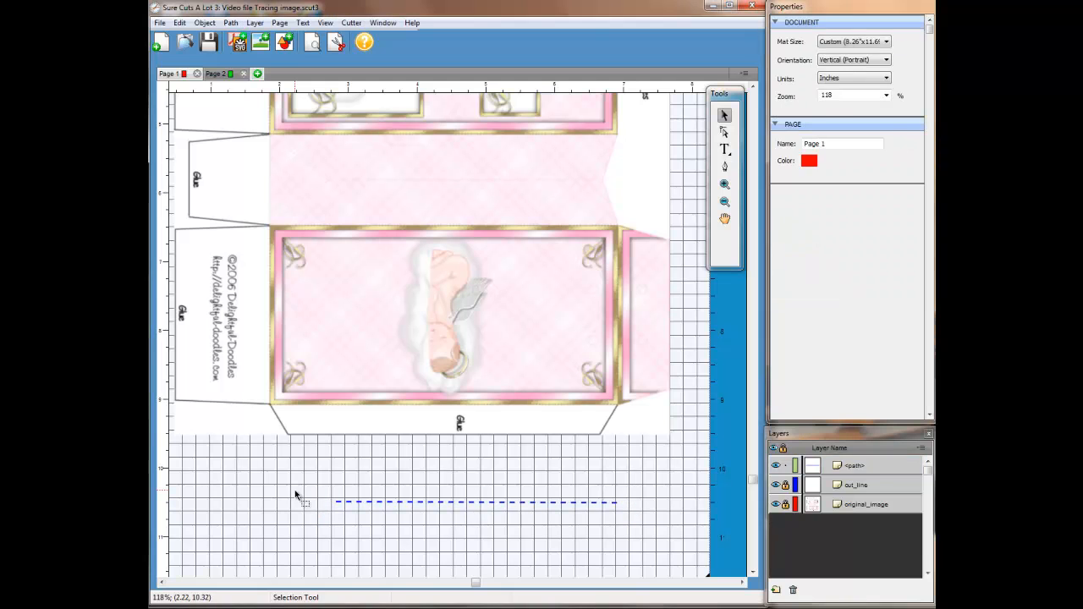
pyautogui.click(337, 502)
pyautogui.moveTo(325, 493); pyautogui.dragTo(309, 172)
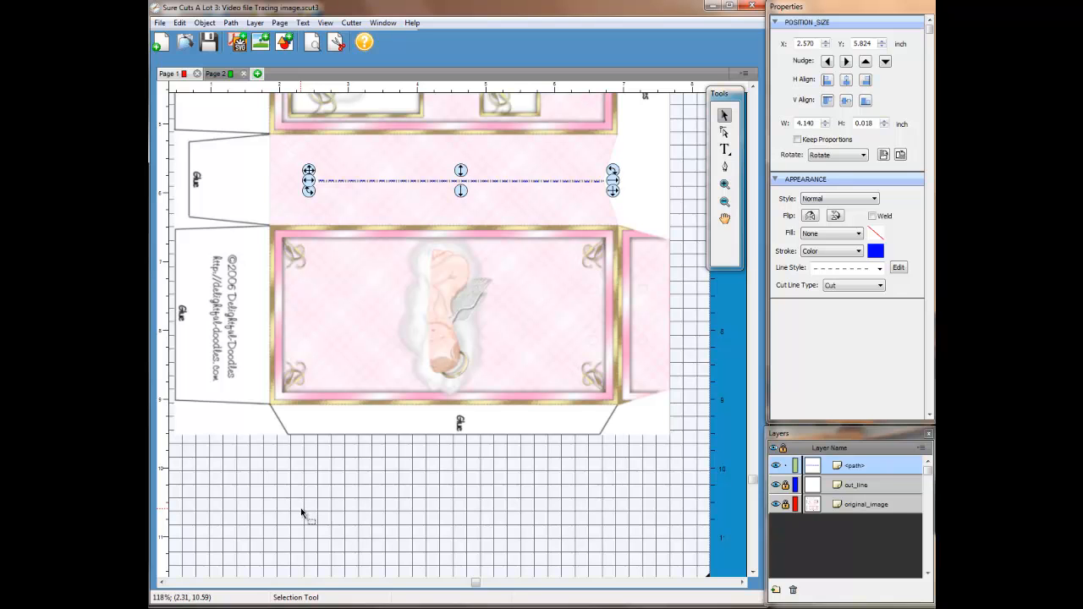
# Step: Rename the dashed line's layer as dash_
pyautogui.click(867, 465)
pyautogui.rightClick(868, 466)
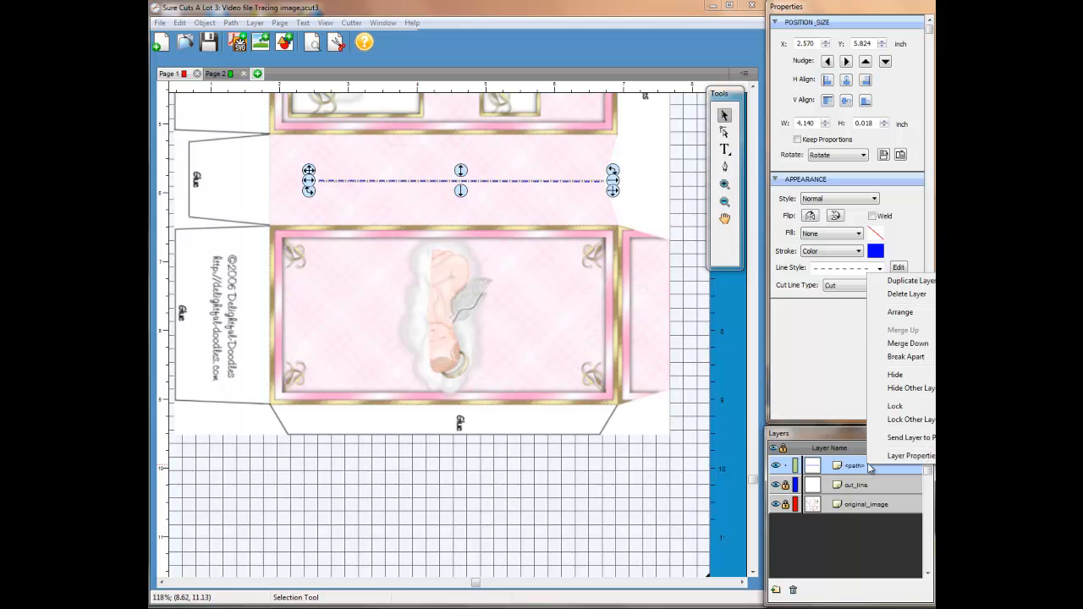
pyautogui.click(921, 457)
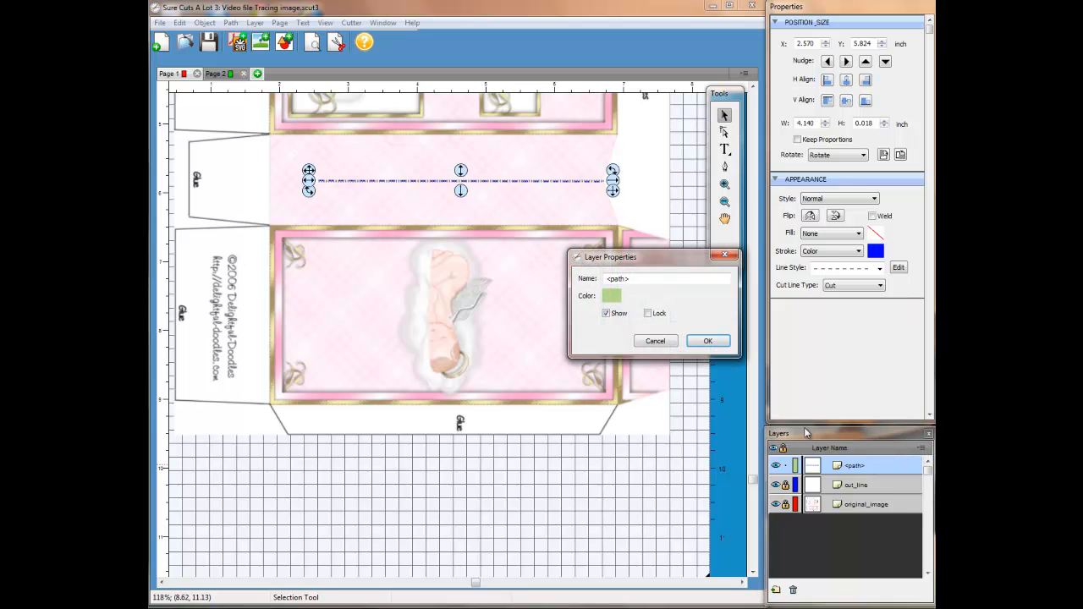
pyautogui.moveTo(634, 279); pyautogui.dragTo(591, 281)
pyautogui.write('dash')
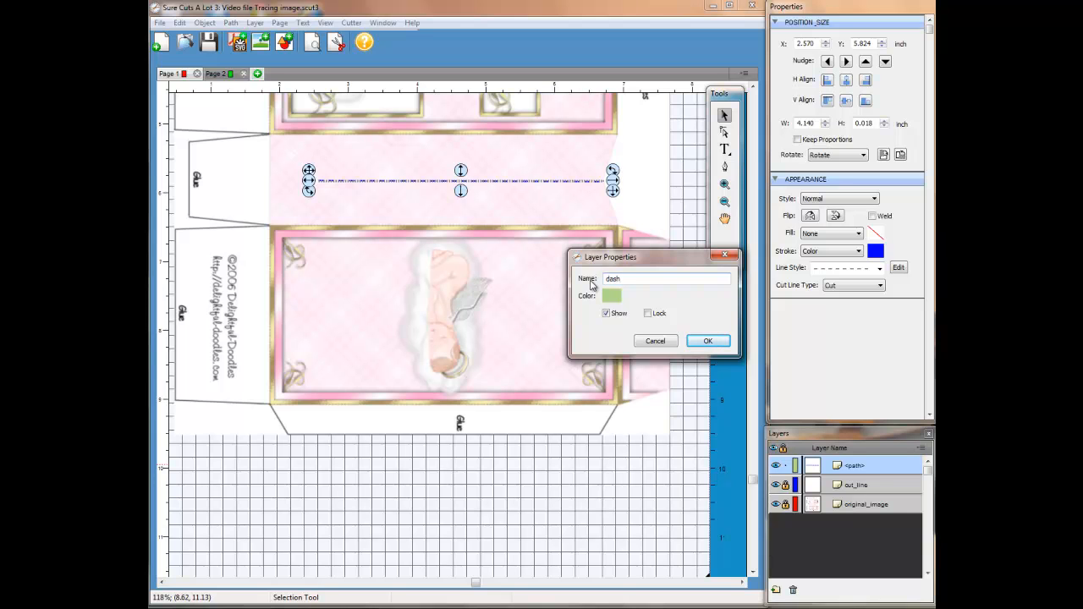
pyautogui.write('_')
pyautogui.click(707, 340)
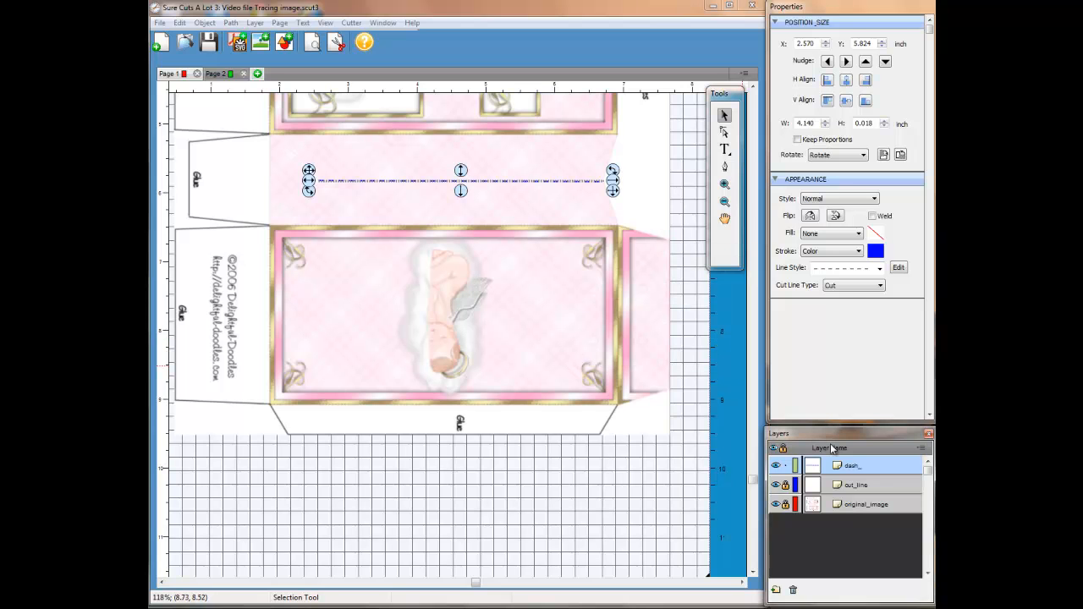
# Step: Duplicate the dash_ layer and move the copied line up onto the plain pink panel at the top of the template
pyautogui.rightClick(885, 467)
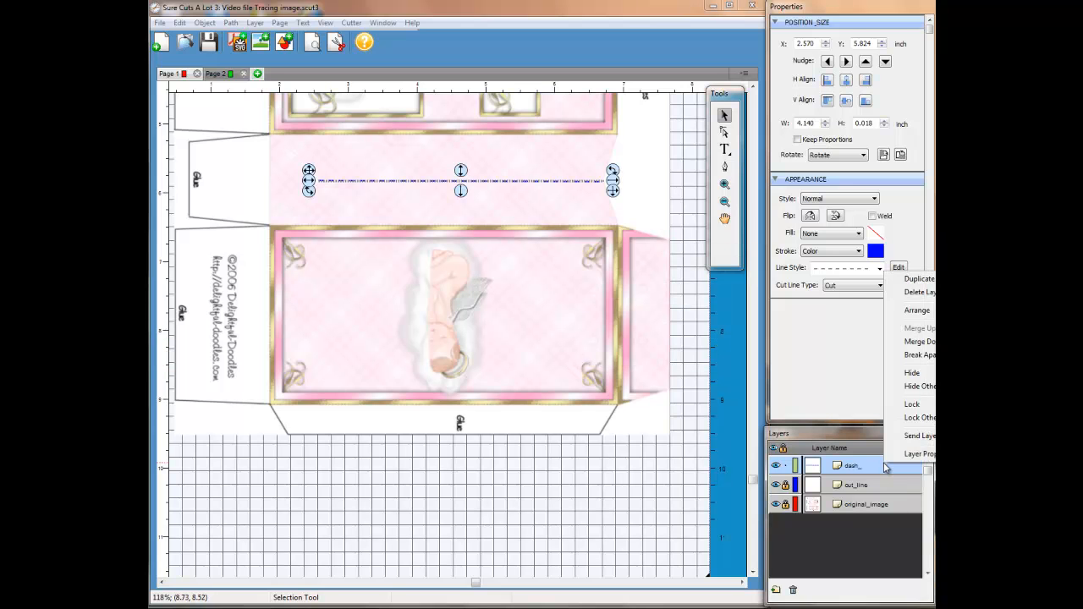
pyautogui.click(927, 287)
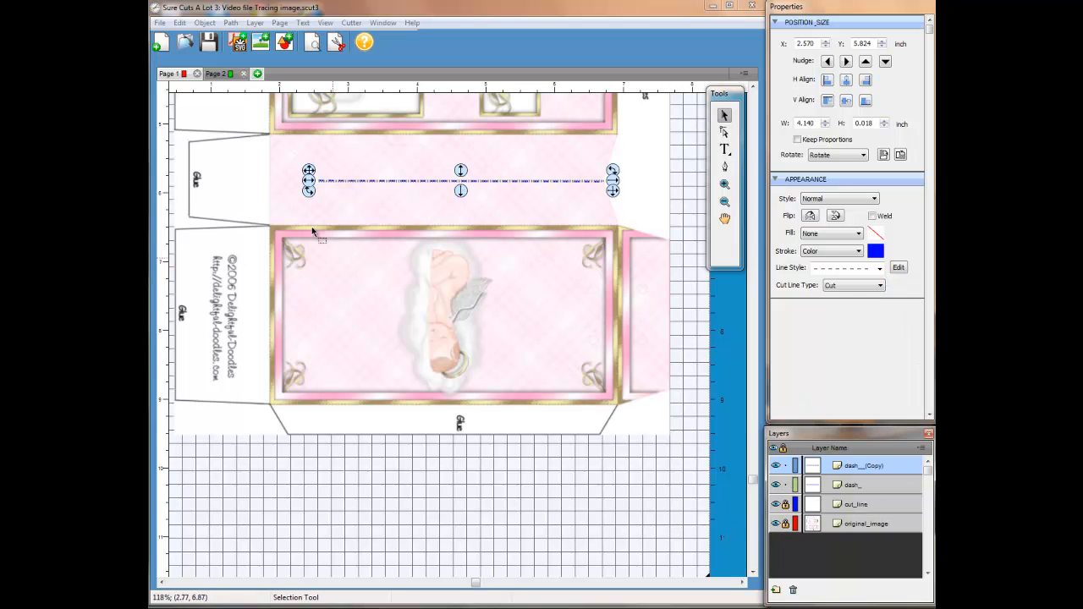
pyautogui.click(311, 169)
pyautogui.moveTo(311, 169); pyautogui.dragTo(310, 90)
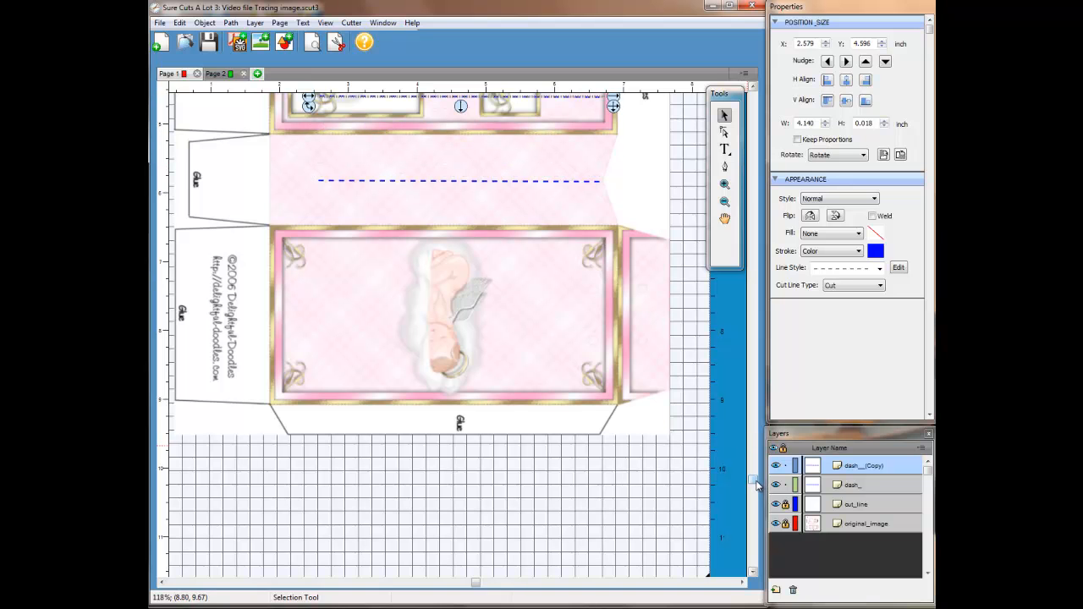
pyautogui.scroll(10, 414, 307)
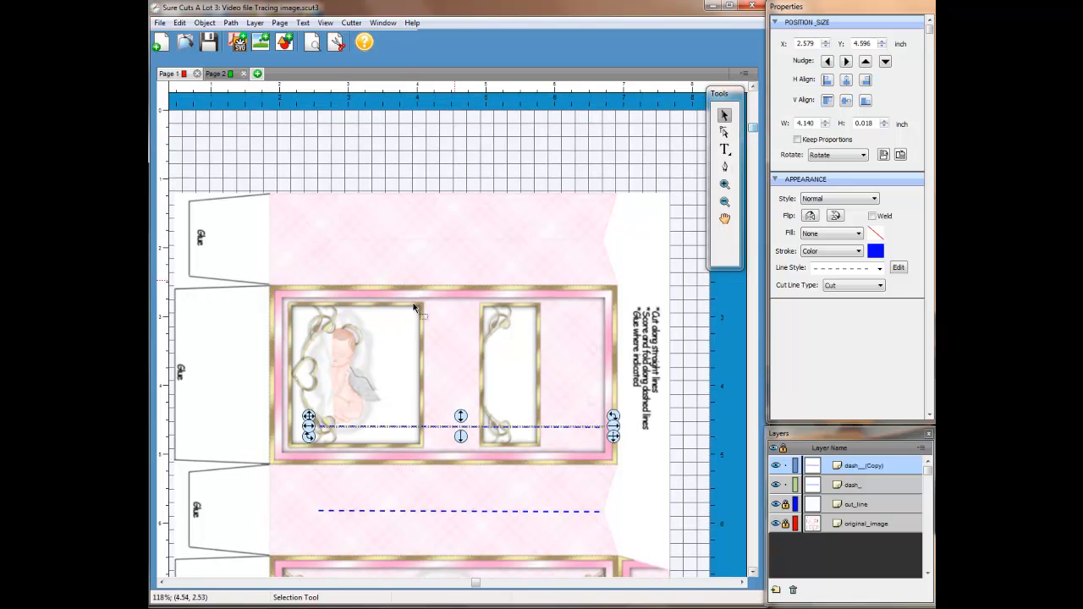
pyautogui.click(311, 421)
pyautogui.moveTo(310, 411); pyautogui.dragTo(320, 239)
# Step: Shorten the copied dashed line to about 3.92 inches and place it at about X 2.69, Y 1.92 inches
pyautogui.moveTo(621, 243)
pyautogui.mouseDown()
pyautogui.moveTo(599, 243)
pyautogui.moveTo(623, 246)
pyautogui.moveTo(607, 253)
pyautogui.mouseUp()
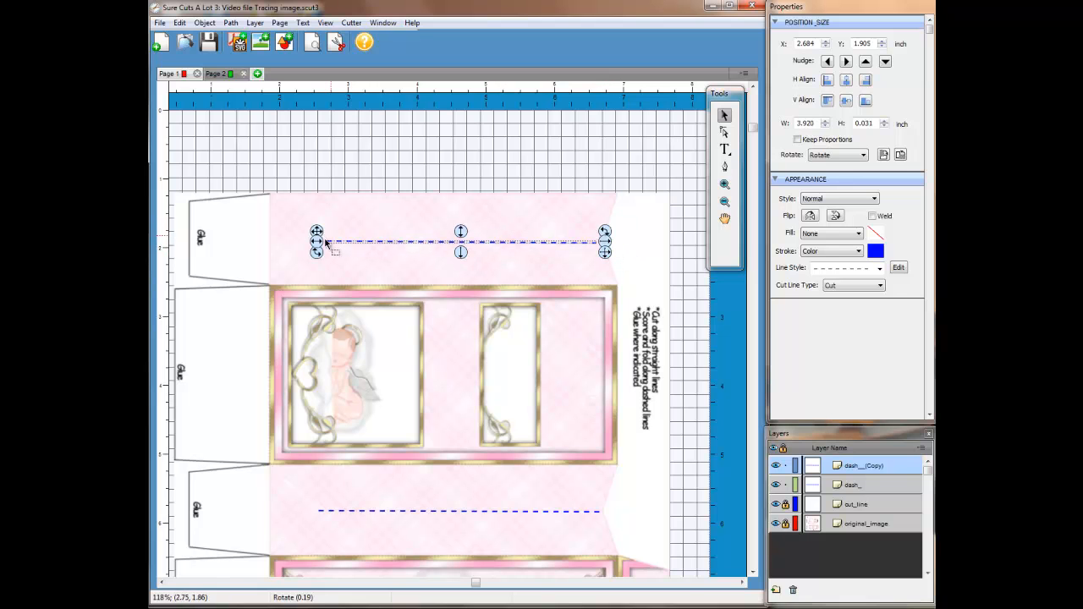
pyautogui.moveTo(326, 242); pyautogui.dragTo(327, 244)
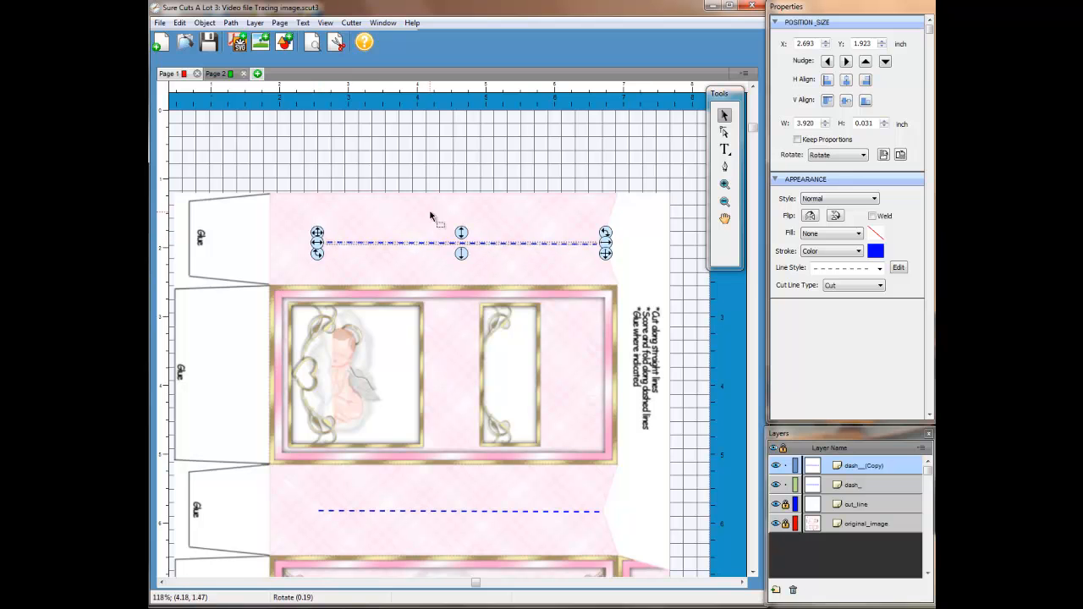
pyautogui.click(464, 169)
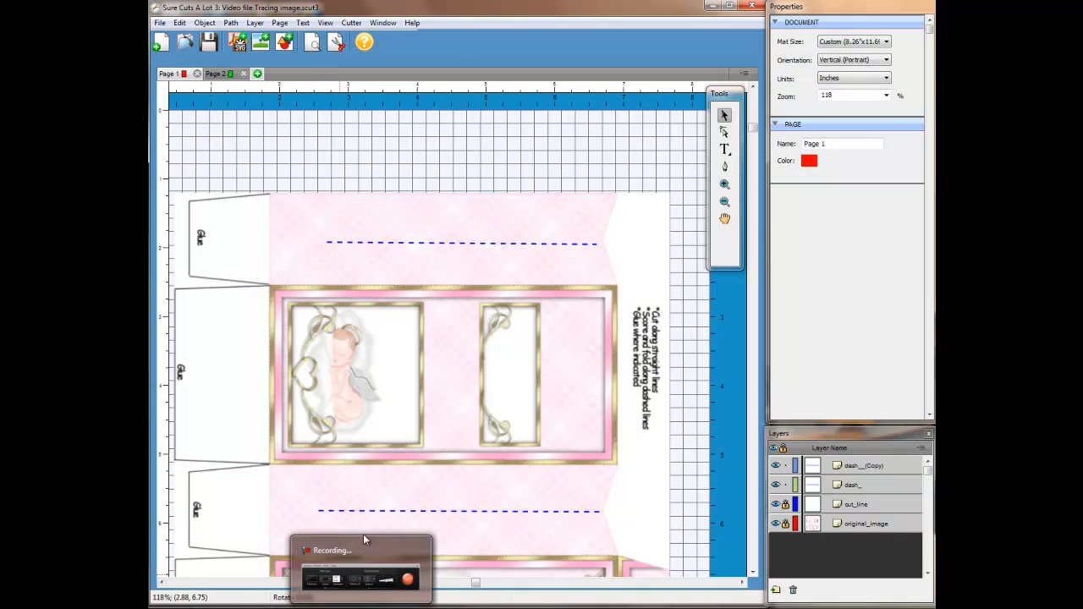
# Step: Unlock the cut_line layer, group it with both dashed lines, and expand the group to show its layers
pyautogui.click(463, 244)
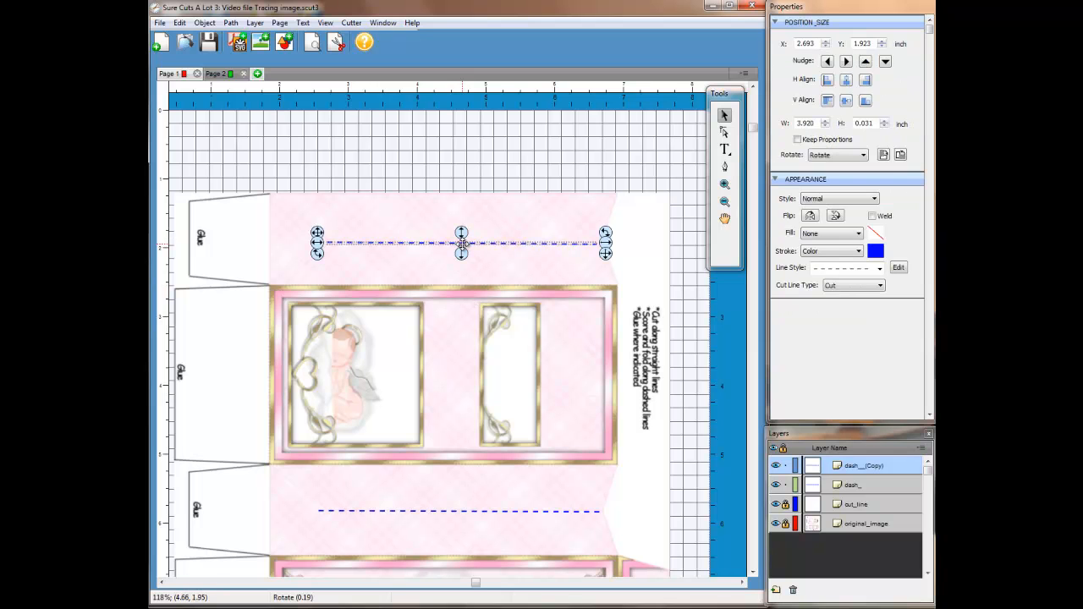
pyautogui.keyDown('shift'); pyautogui.click(382, 511); pyautogui.keyUp('shift')
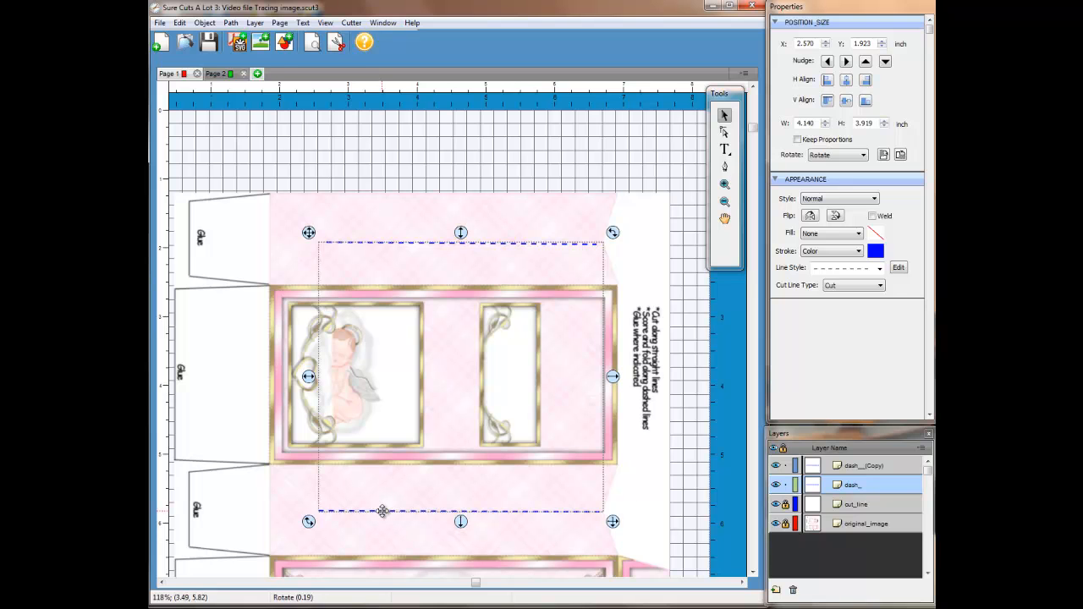
pyautogui.click(785, 505)
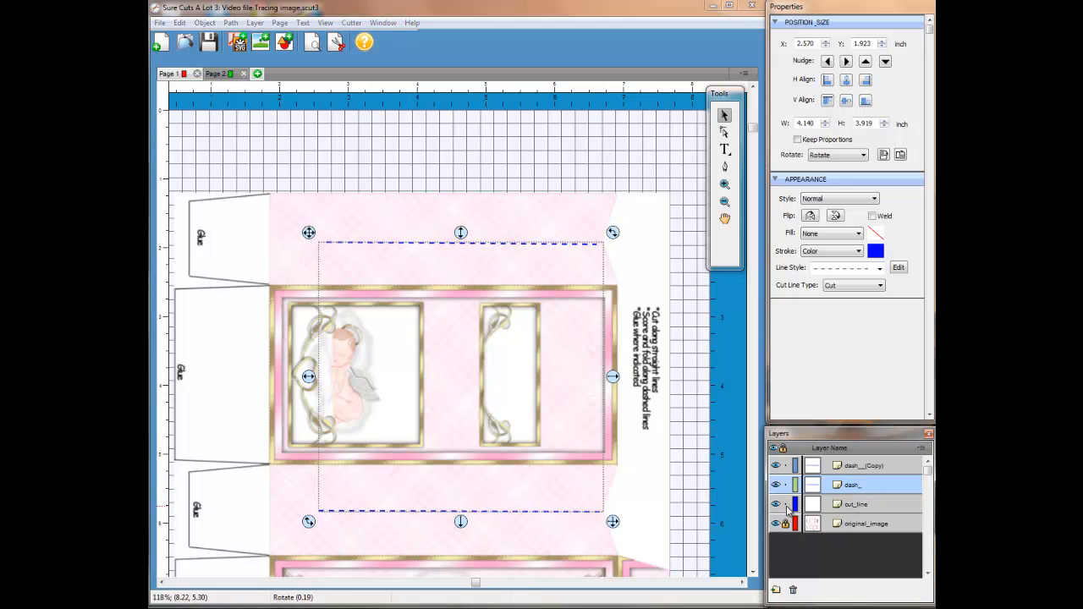
pyautogui.click(611, 270)
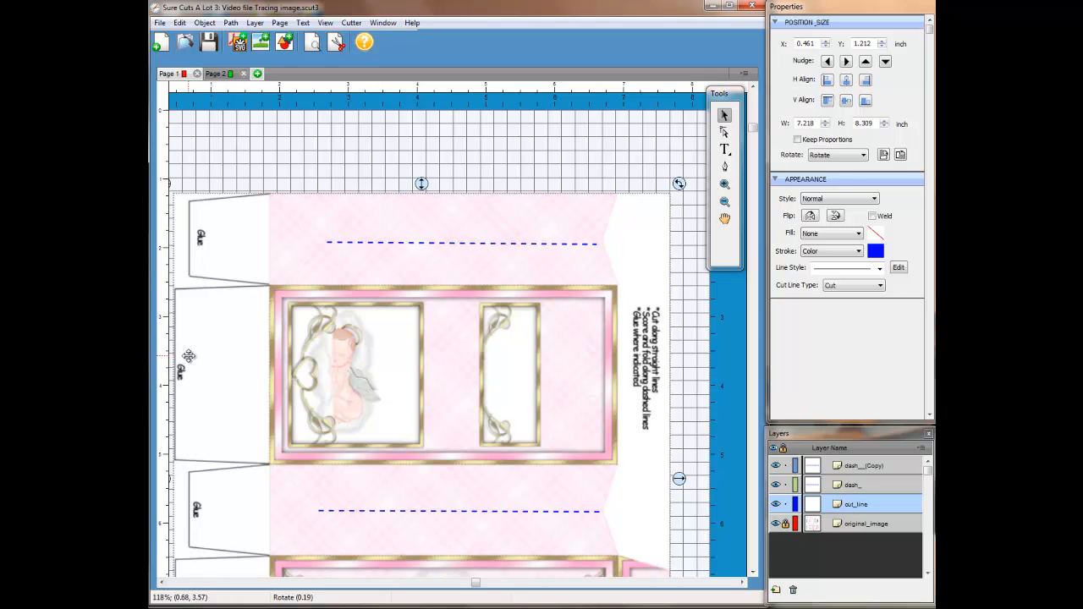
pyautogui.click(206, 25)
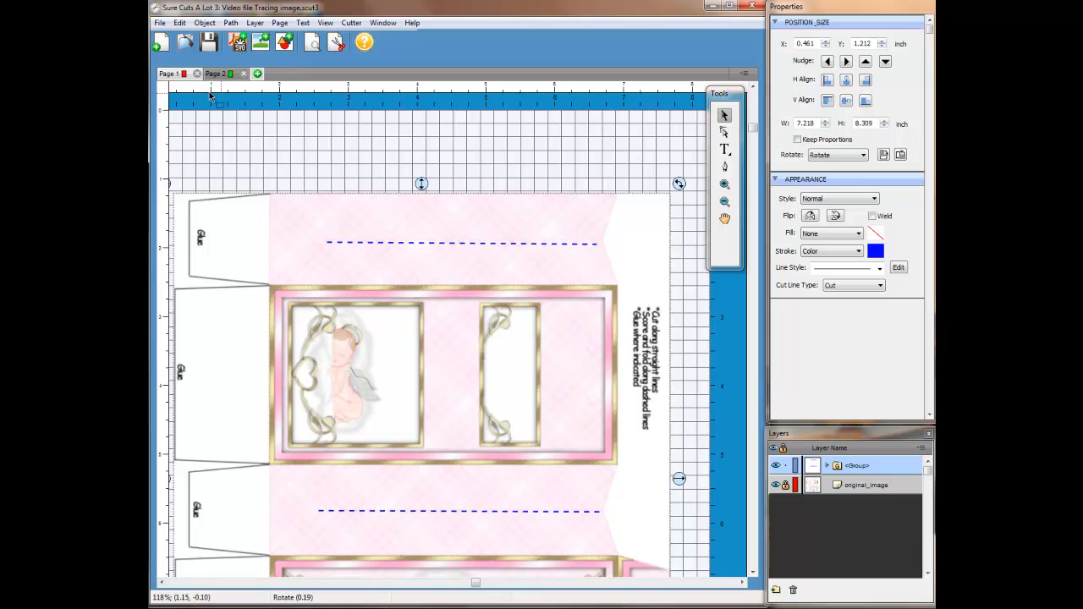
pyautogui.click(828, 467)
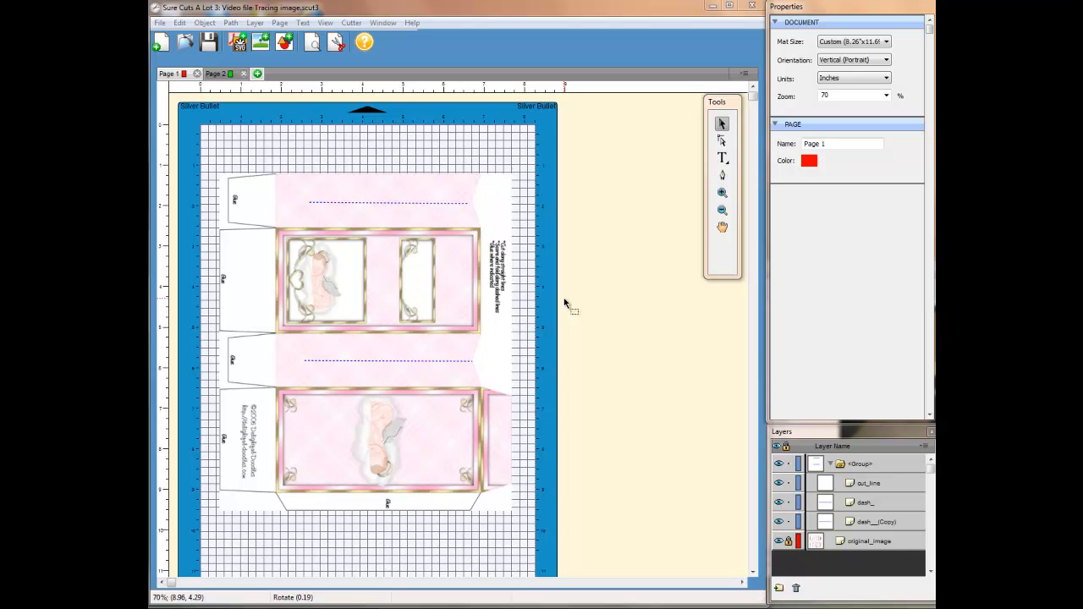
# Step: Open the Silver Bullet cut settings and start the Print and Cut wizard
pyautogui.scroll(-1, 570, 303)
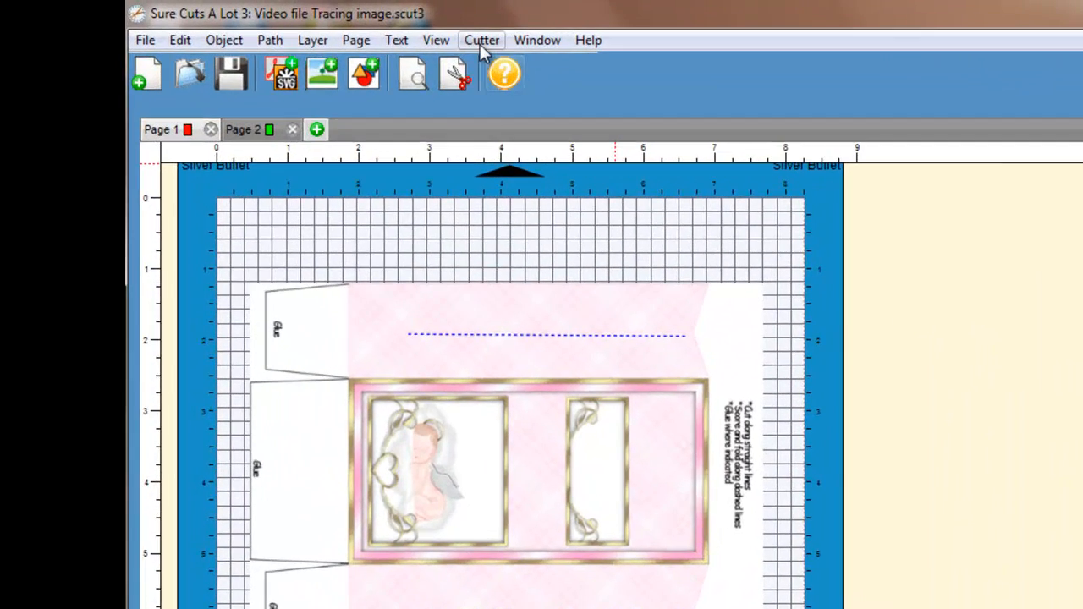
pyautogui.click(352, 23)
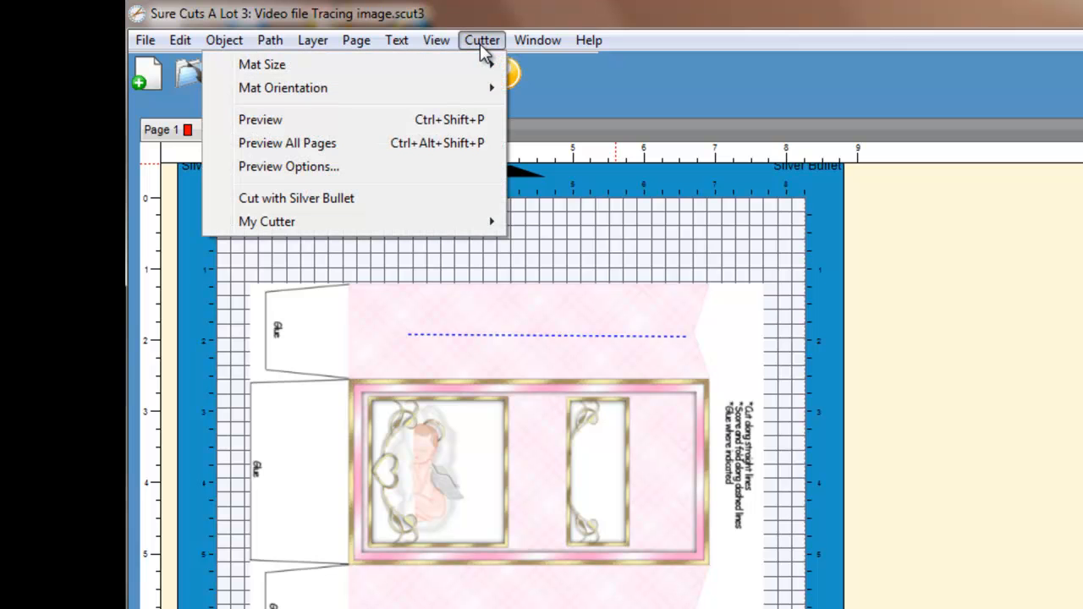
pyautogui.click(417, 201)
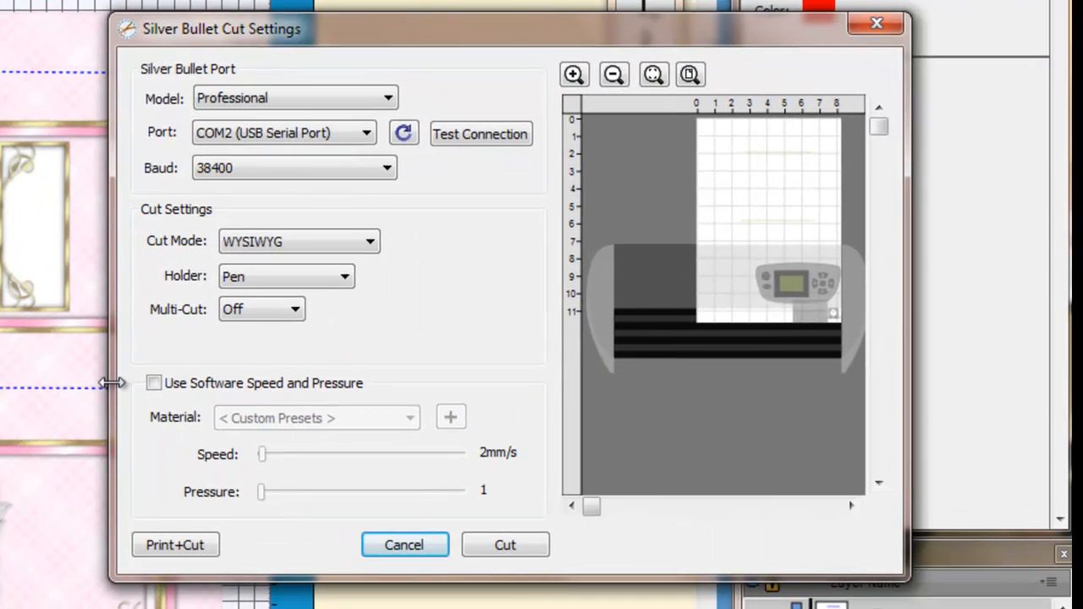
pyautogui.click(177, 545)
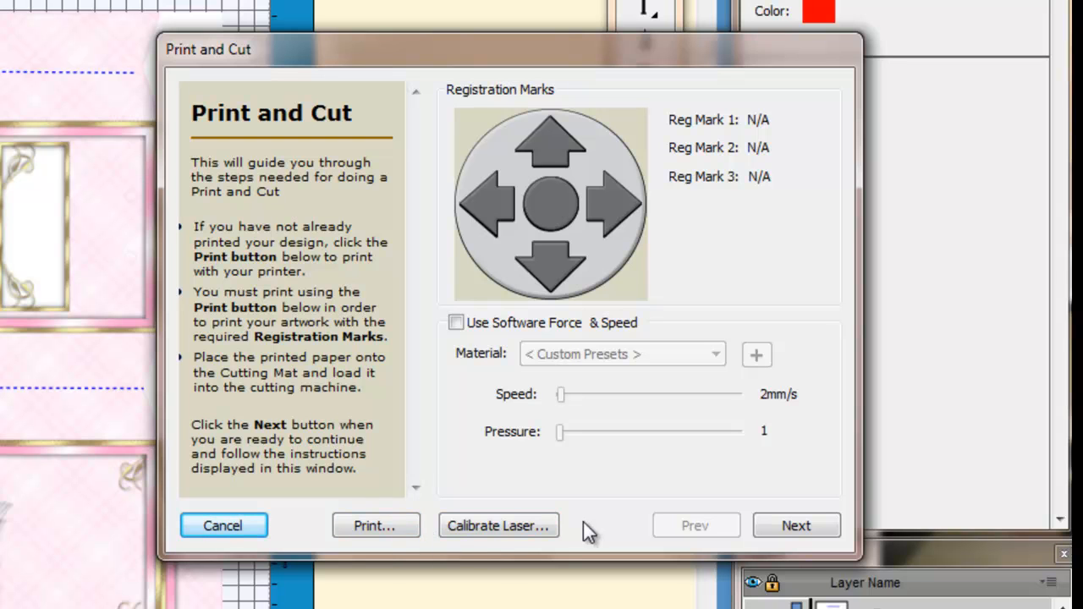
# Step: Go through the Print and Cut wizard, accepting the top-left, top-right and bottom-right registration mark positions, and start the cut
pyautogui.click(797, 526)
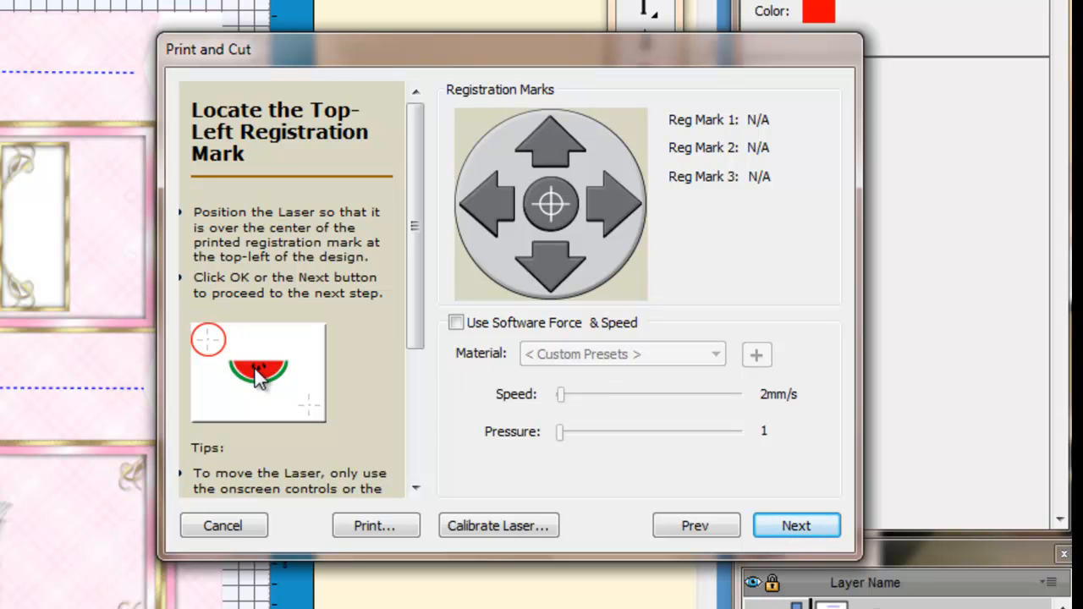
pyautogui.click(810, 528)
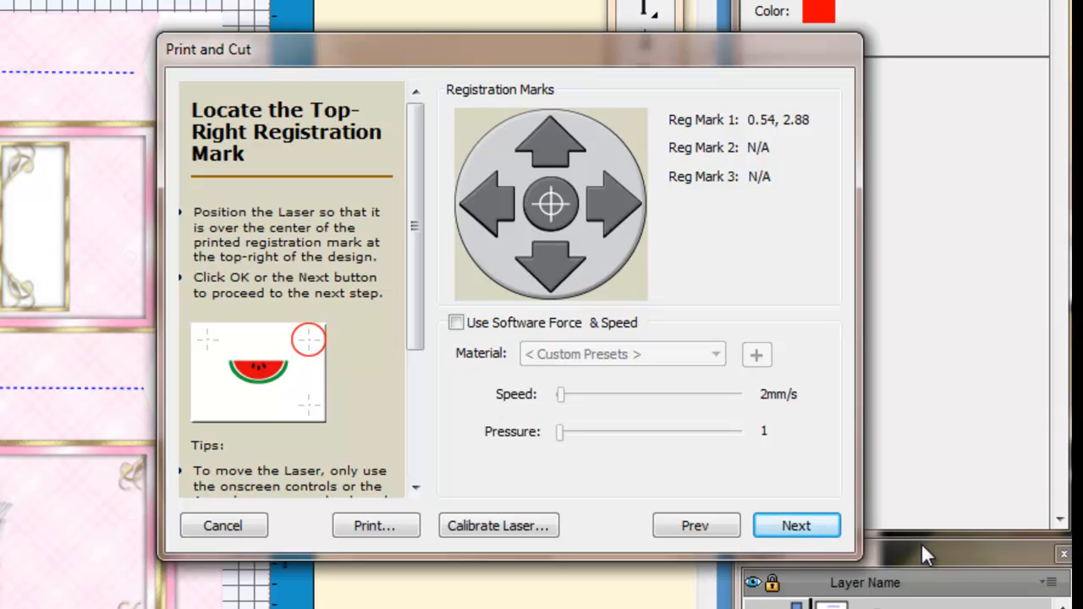
pyautogui.click(797, 525)
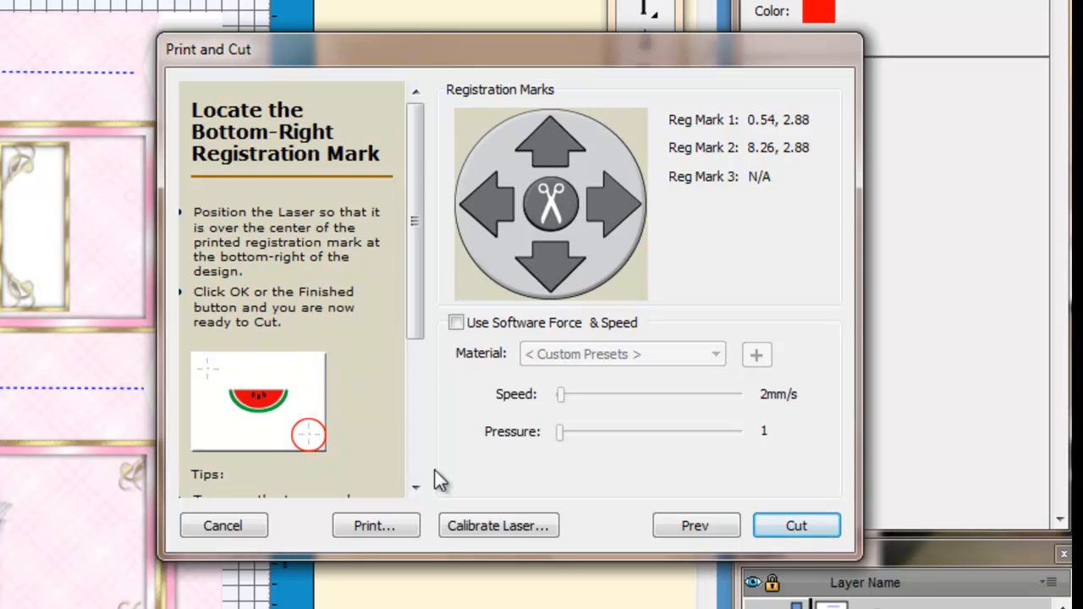
pyautogui.click(791, 529)
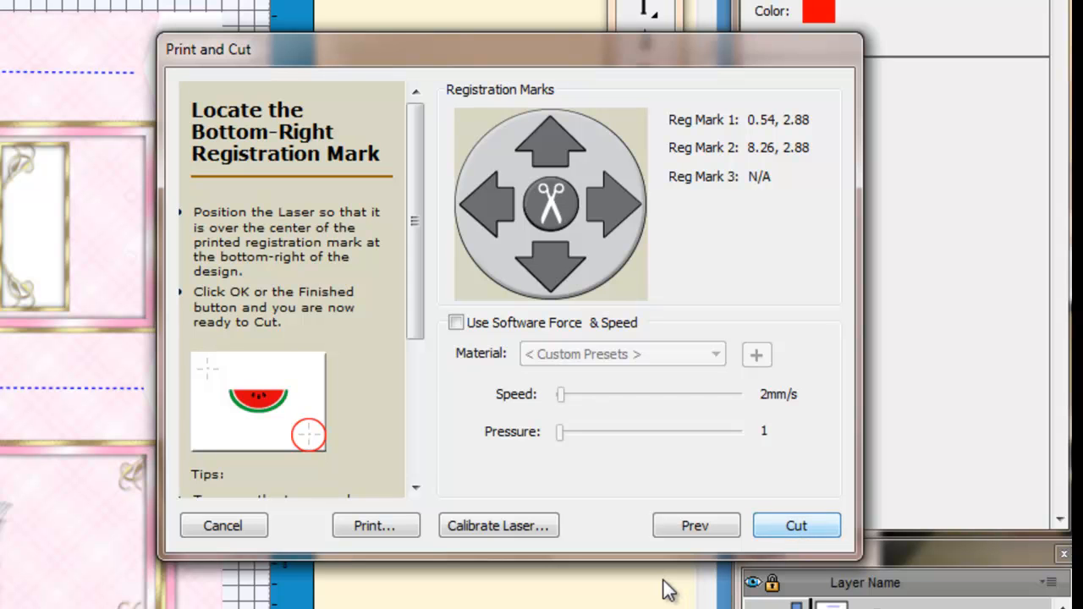